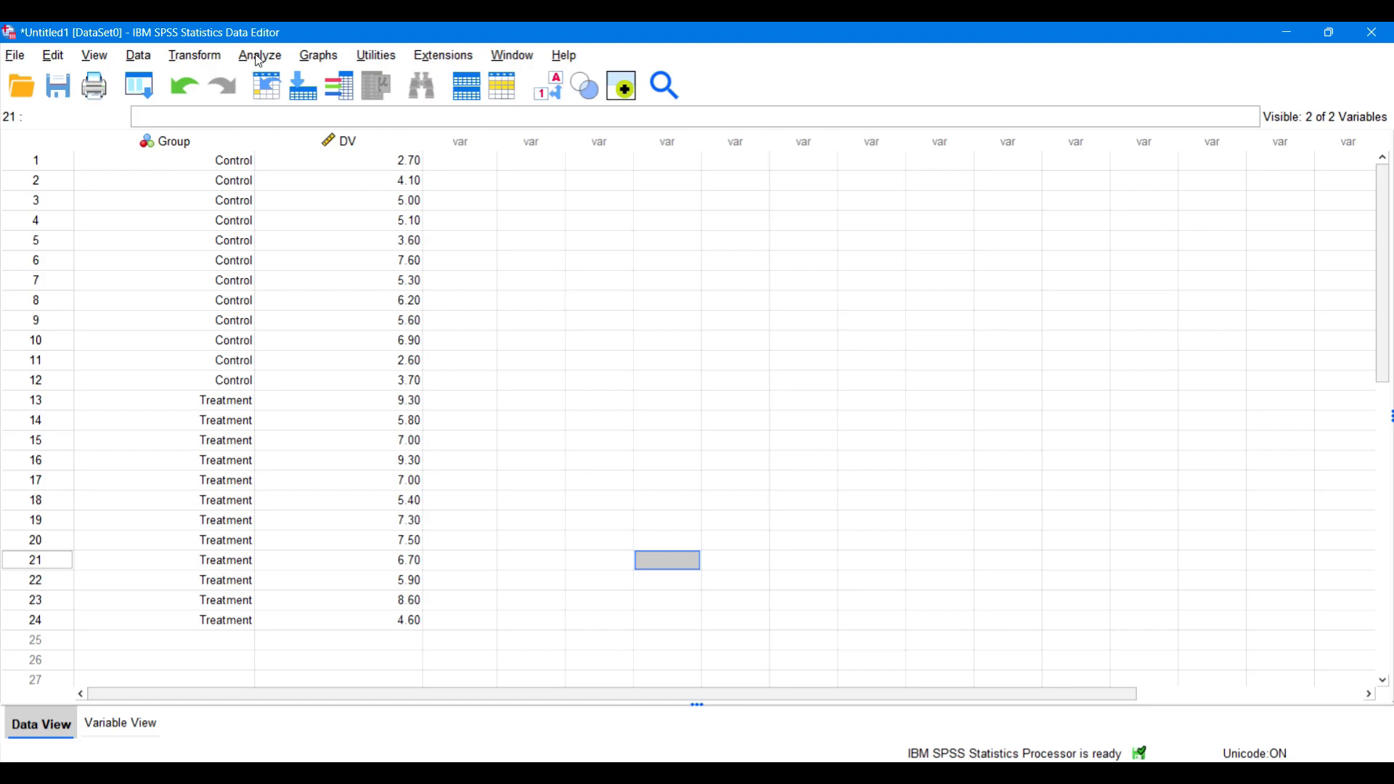
# Step: Run an Explore analysis with DV as the dependent variable and Group as the factor, displaying both statistics and plots
pyautogui.click(259, 62)
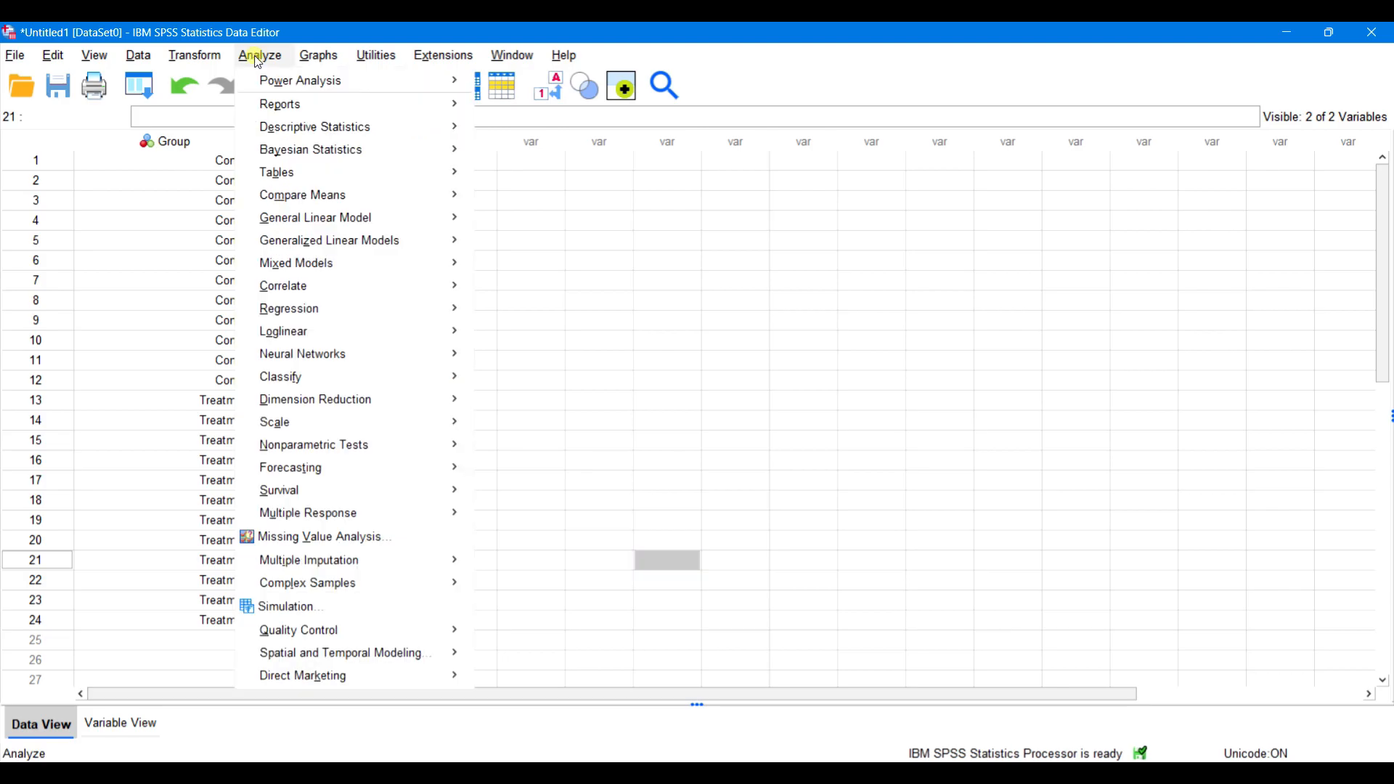
pyautogui.moveTo(346, 137)
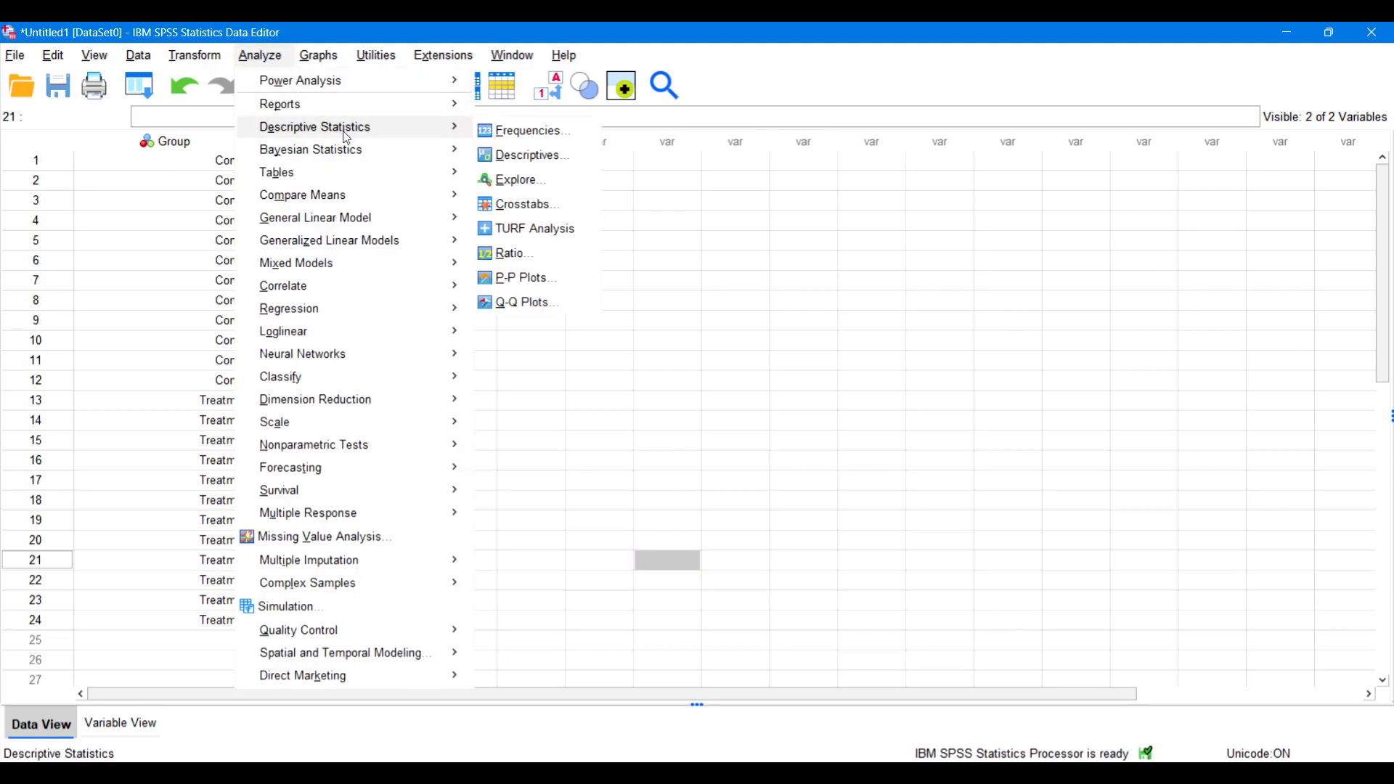
pyautogui.click(555, 185)
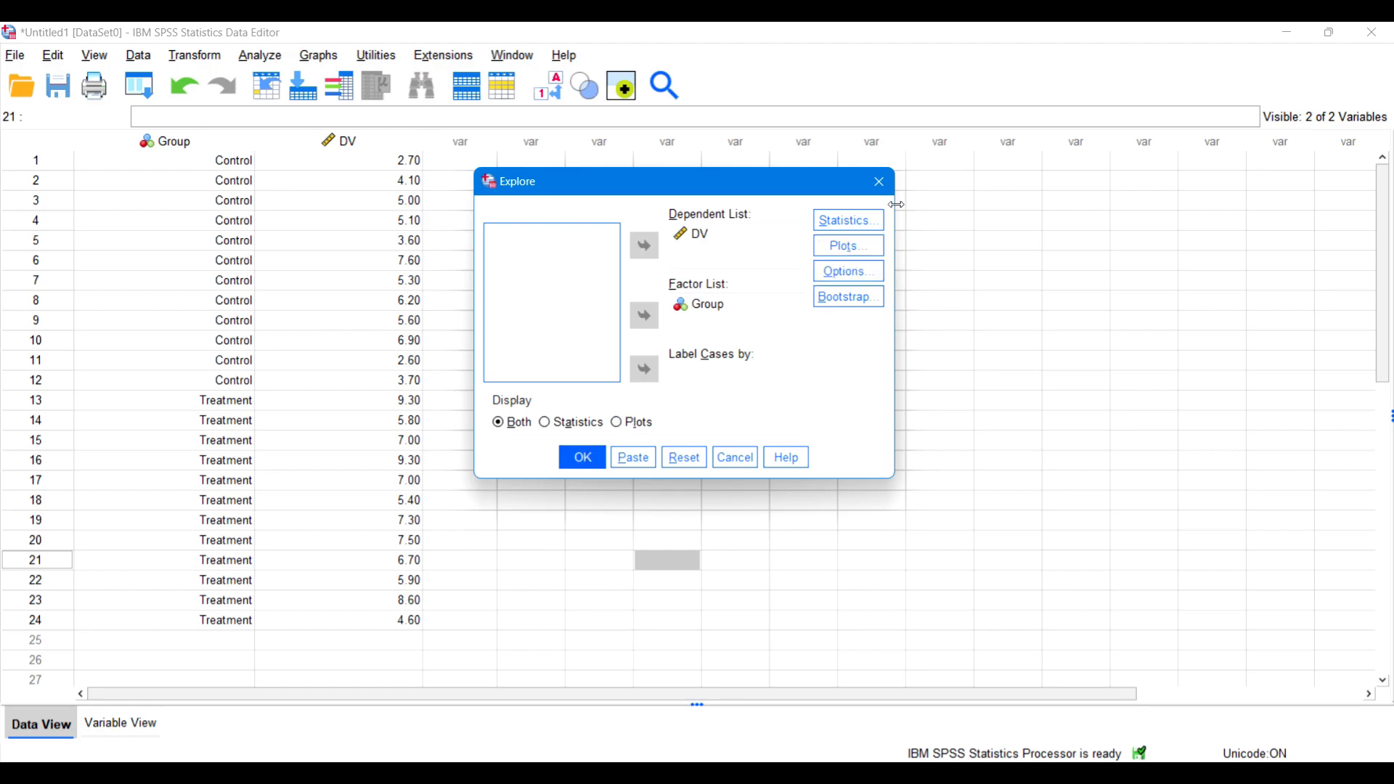
pyautogui.click(592, 456)
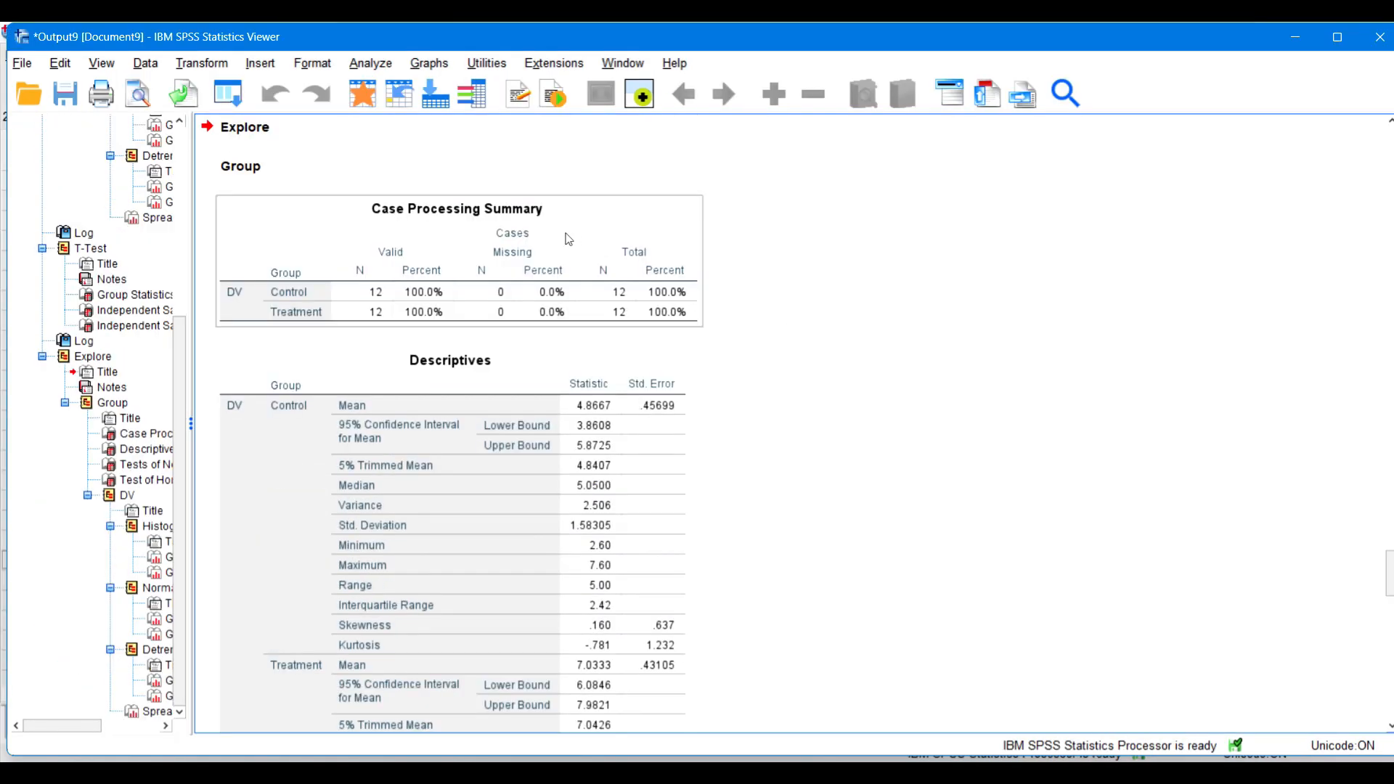
# Step: Review the Explore output, covering the descriptives, normality tests, homogeneity of variance test, histograms and normal Q-Q plots for both groups
pyautogui.scroll(-3, 784, 384)
pyautogui.scroll(2, 784, 381)
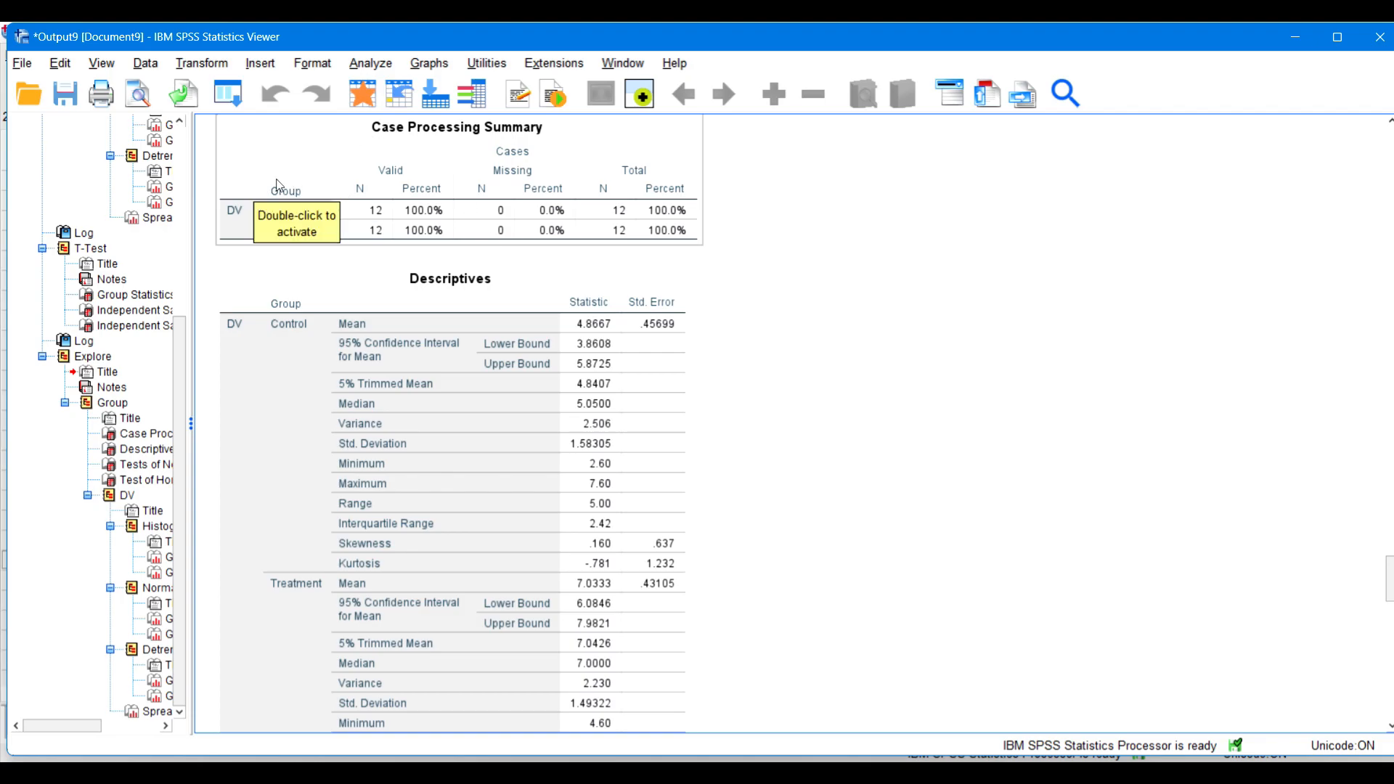
pyautogui.scroll(-1, 294, 488)
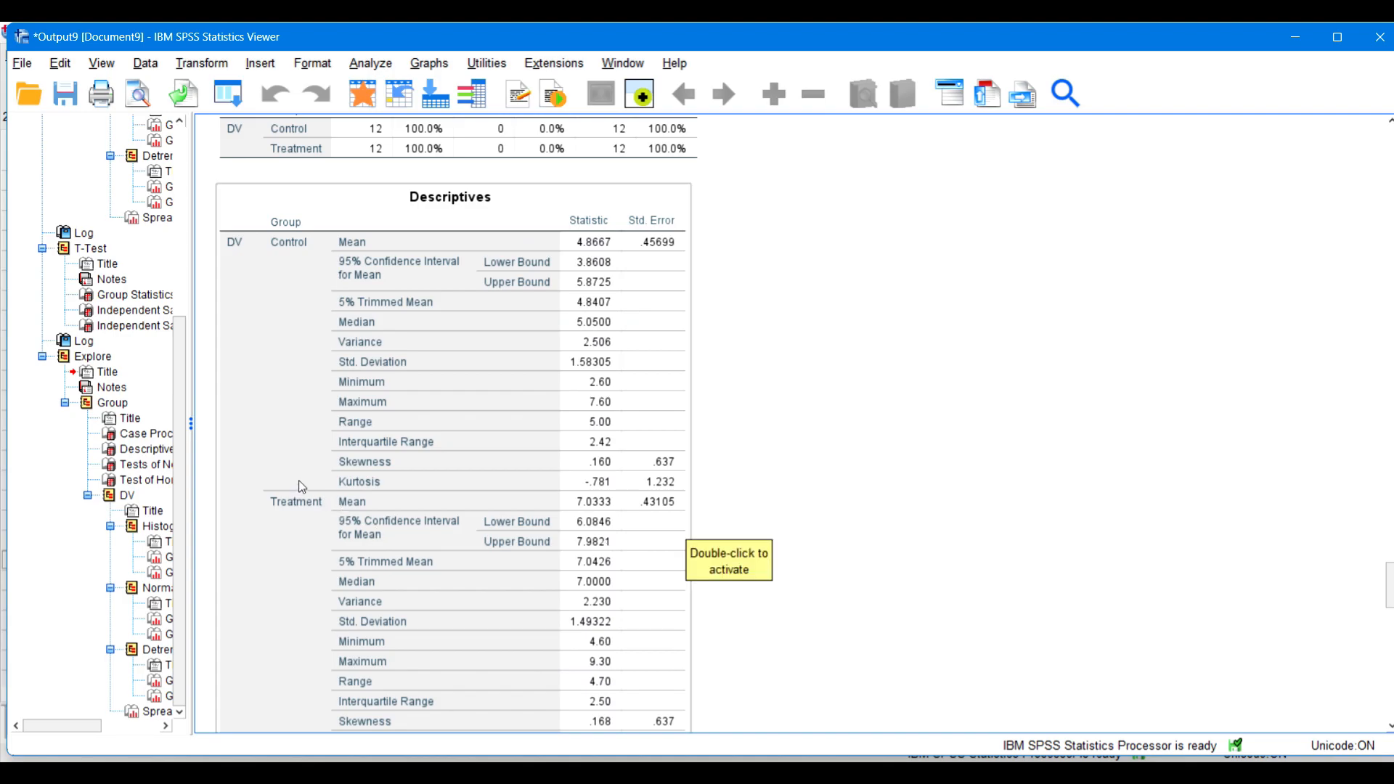
pyautogui.scroll(-2, 312, 464)
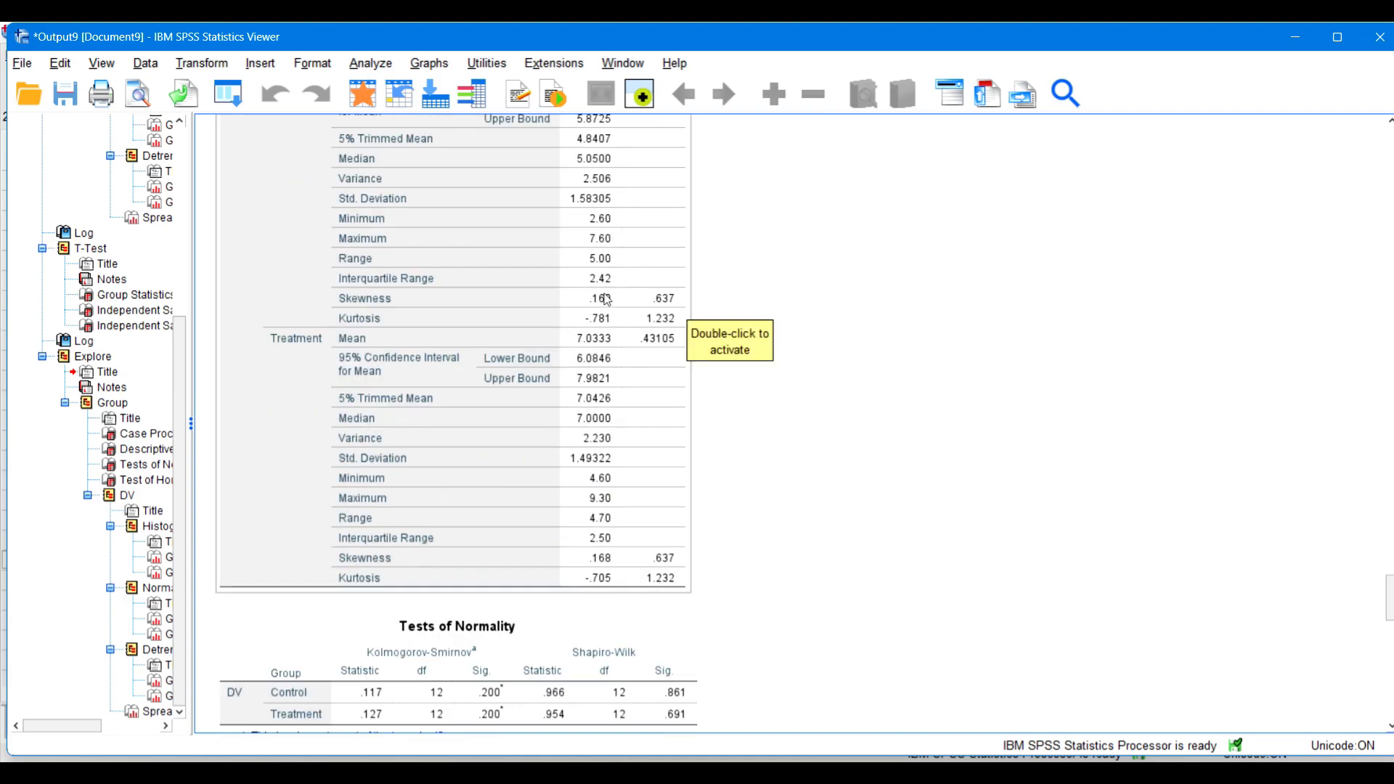
pyautogui.scroll(-3, 889, 562)
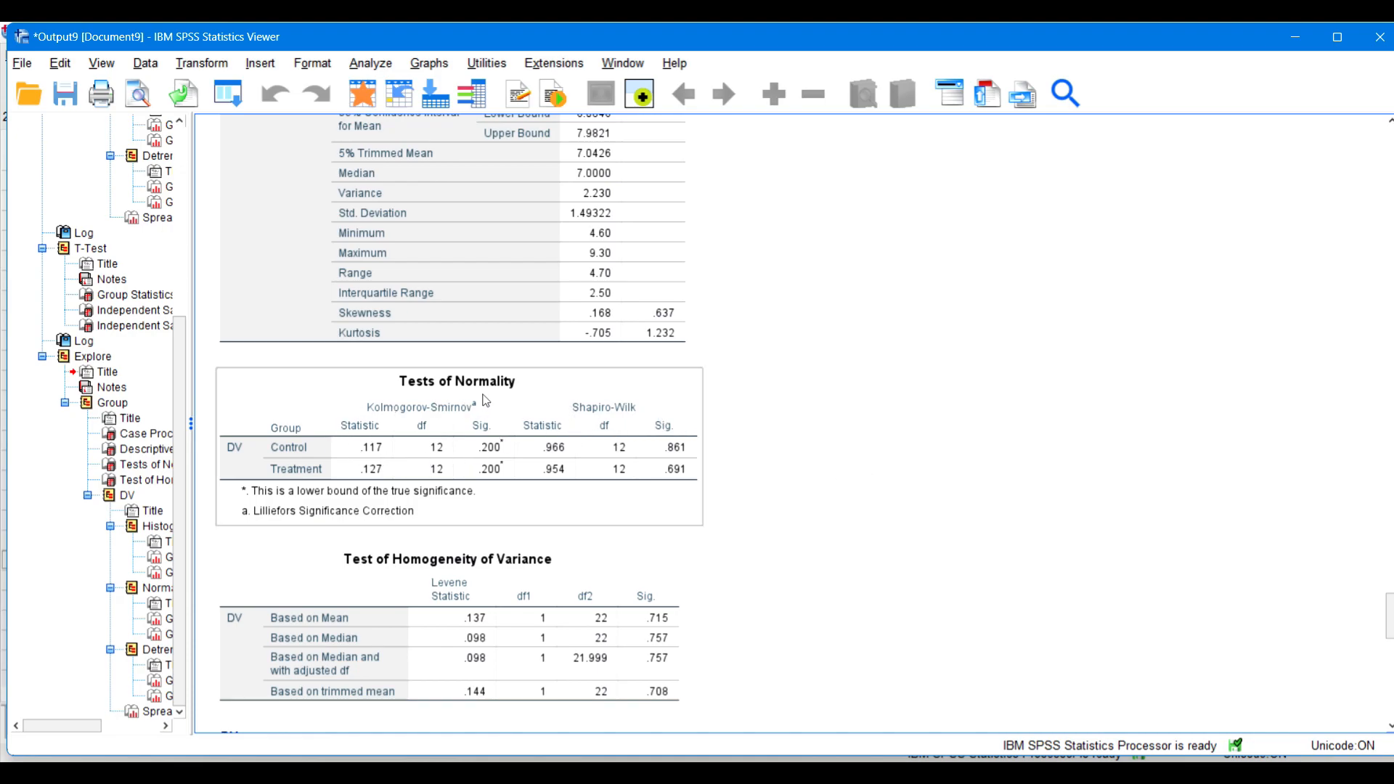
pyautogui.scroll(-20, 1135, 389)
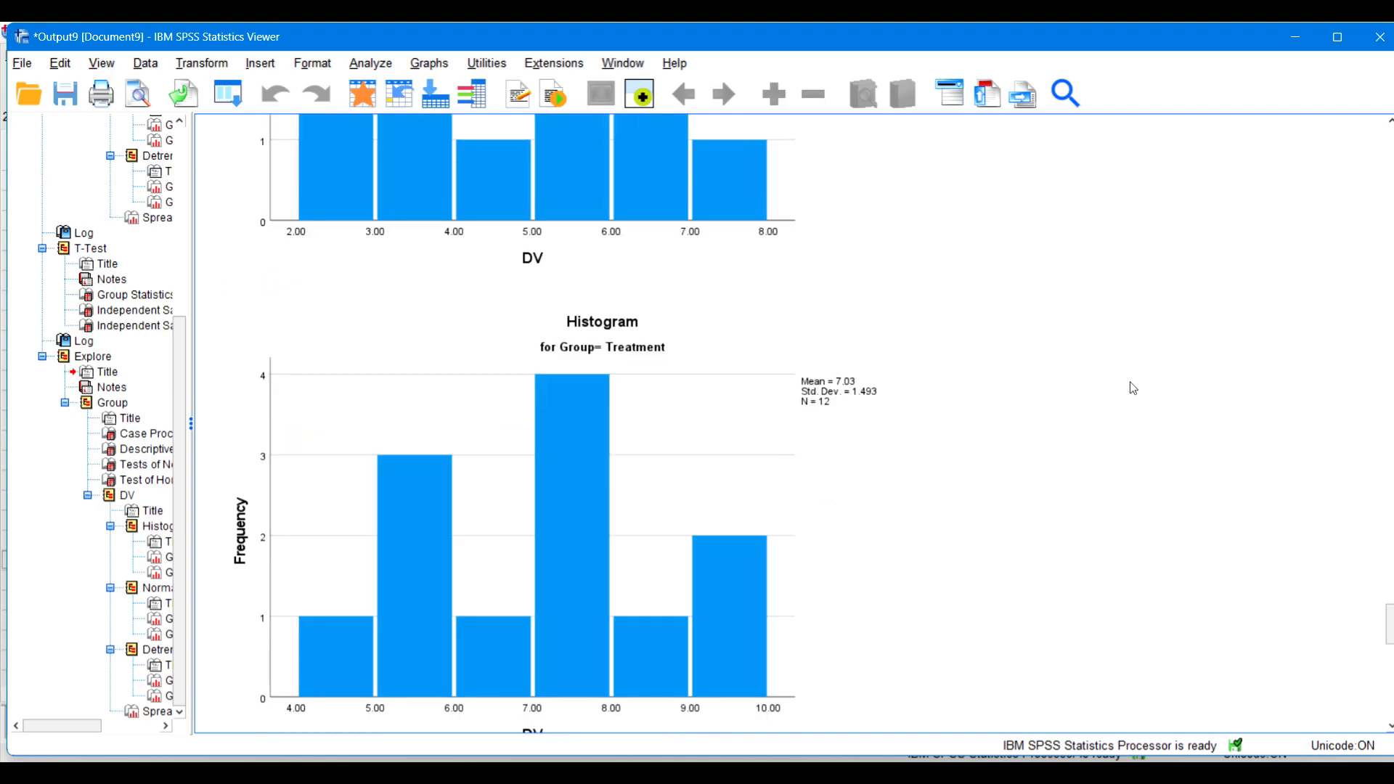
pyautogui.scroll(-6, 1134, 388)
pyautogui.scroll(7, 1134, 389)
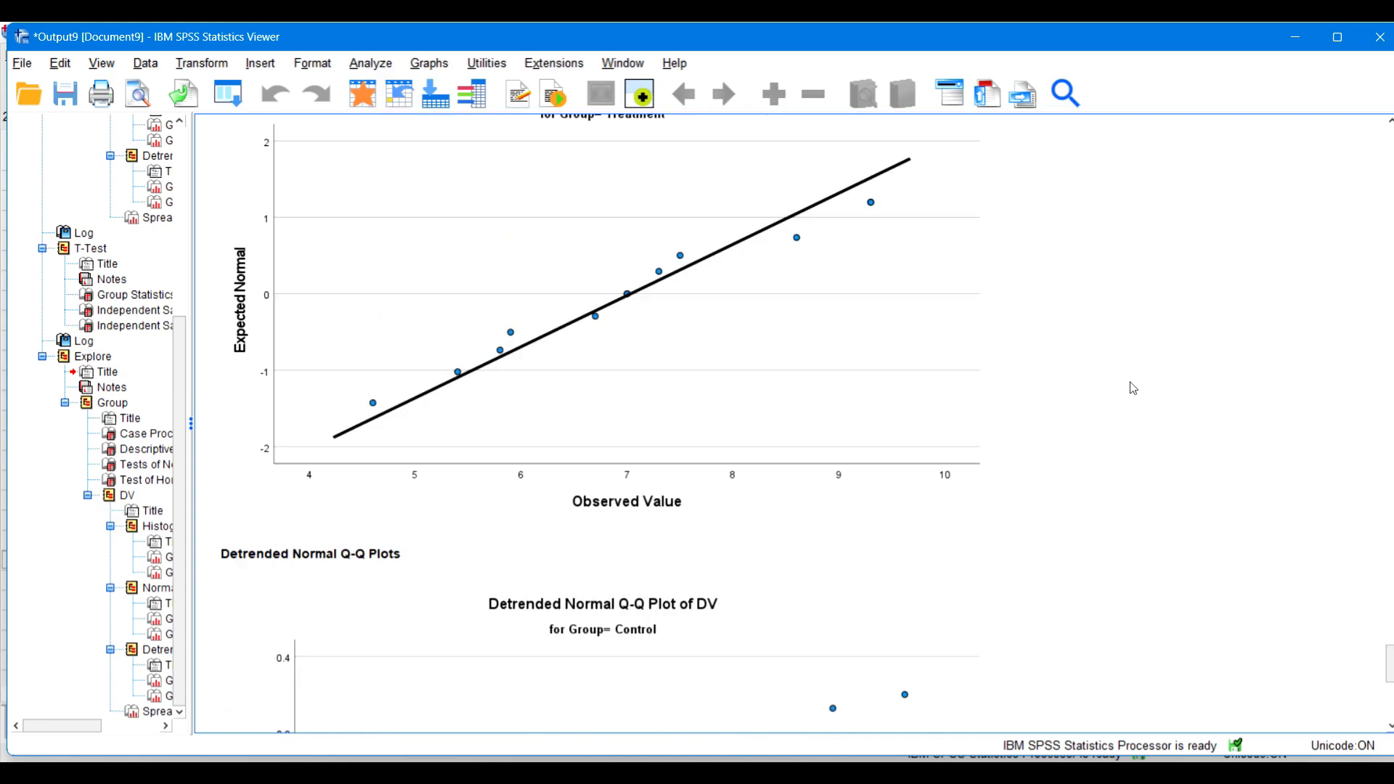
pyautogui.scroll(15, 1133, 388)
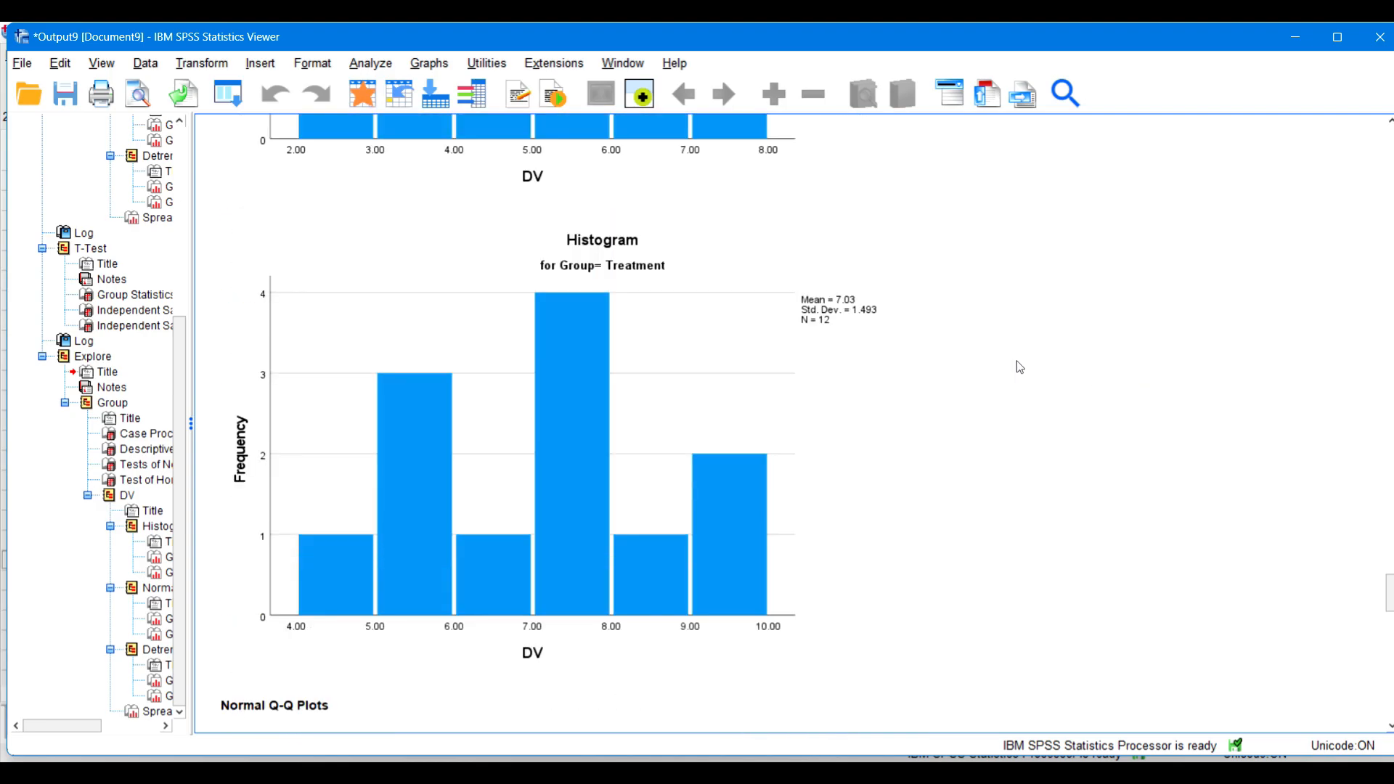
pyautogui.scroll(-5, 1096, 380)
pyautogui.scroll(-5, 985, 357)
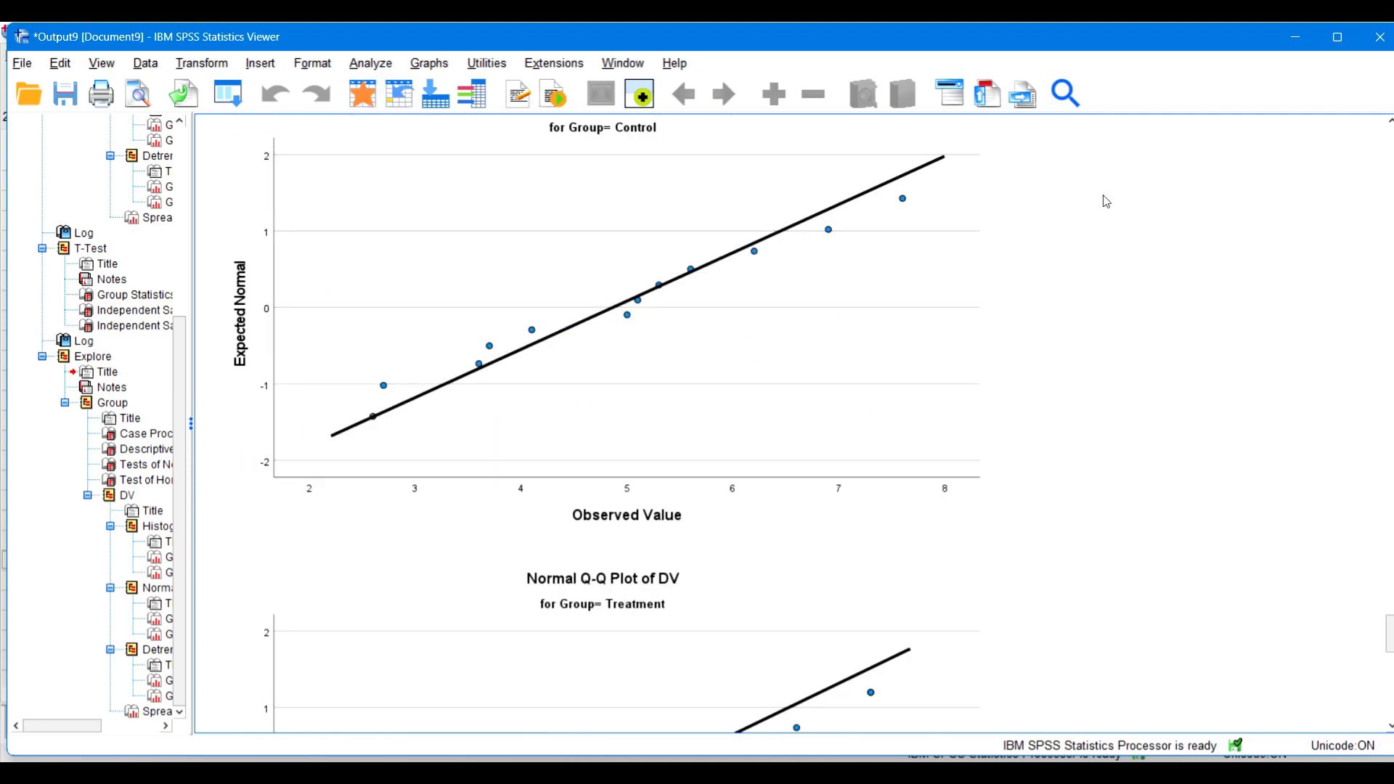
# Step: Return to the dataset and run an independent-samples t test on DV grouped by Group(1 2), with effect sizes estimated
pyautogui.click(1296, 36)
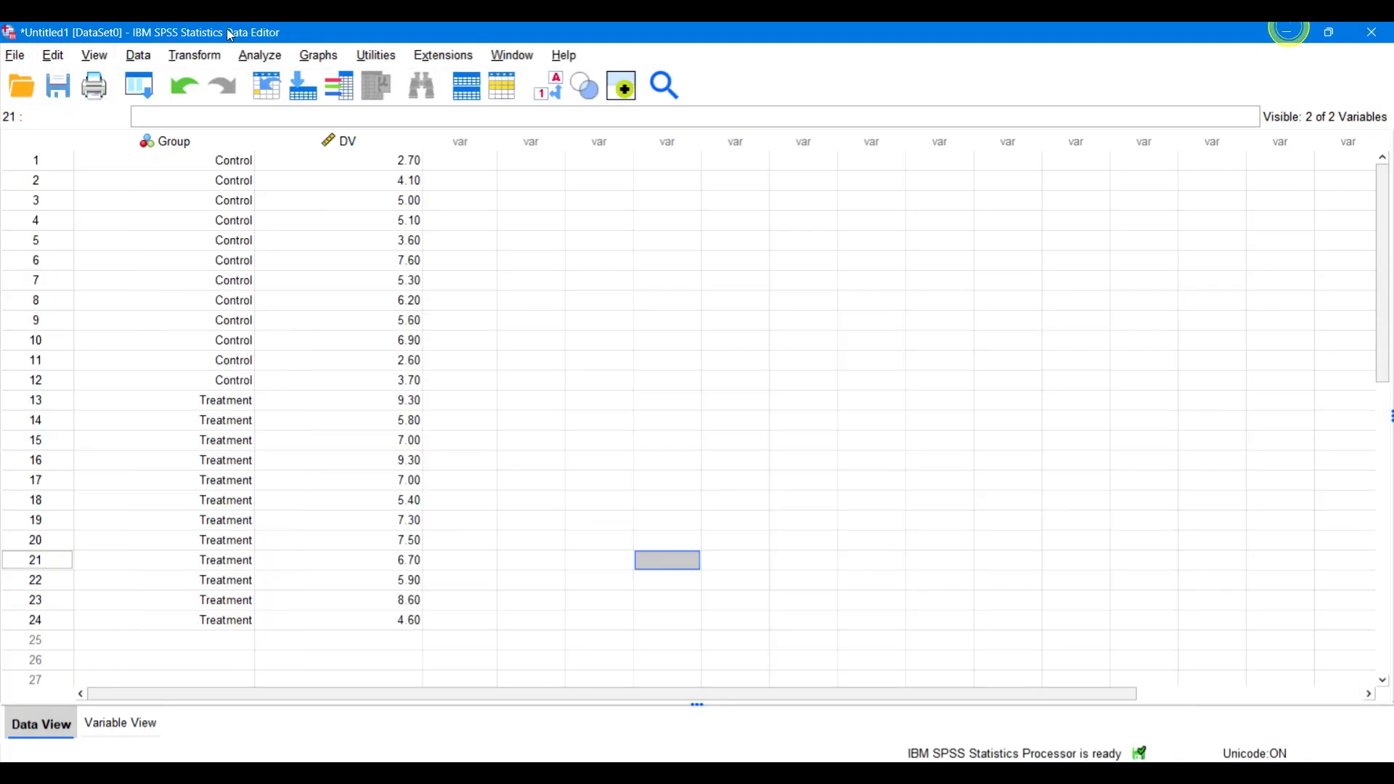
pyautogui.click(260, 58)
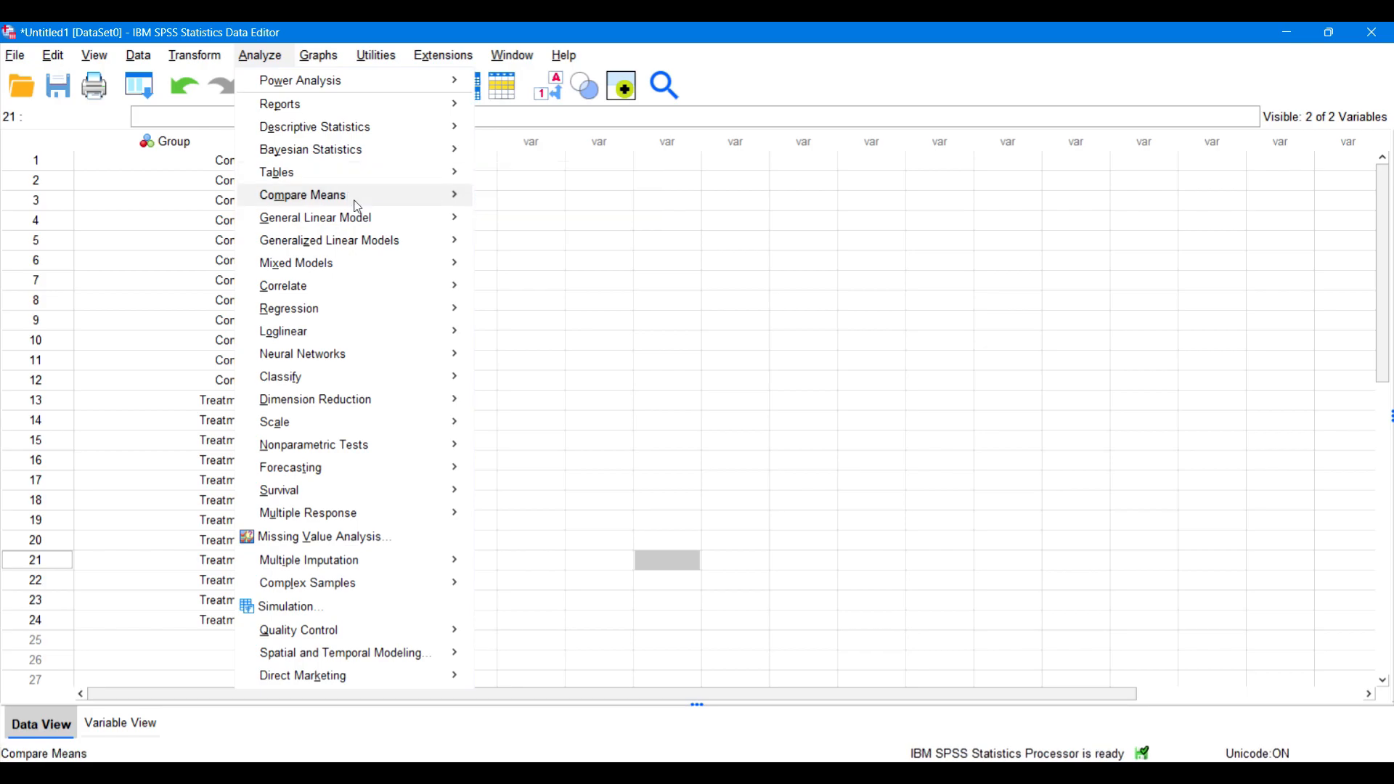
pyautogui.moveTo(351, 197)
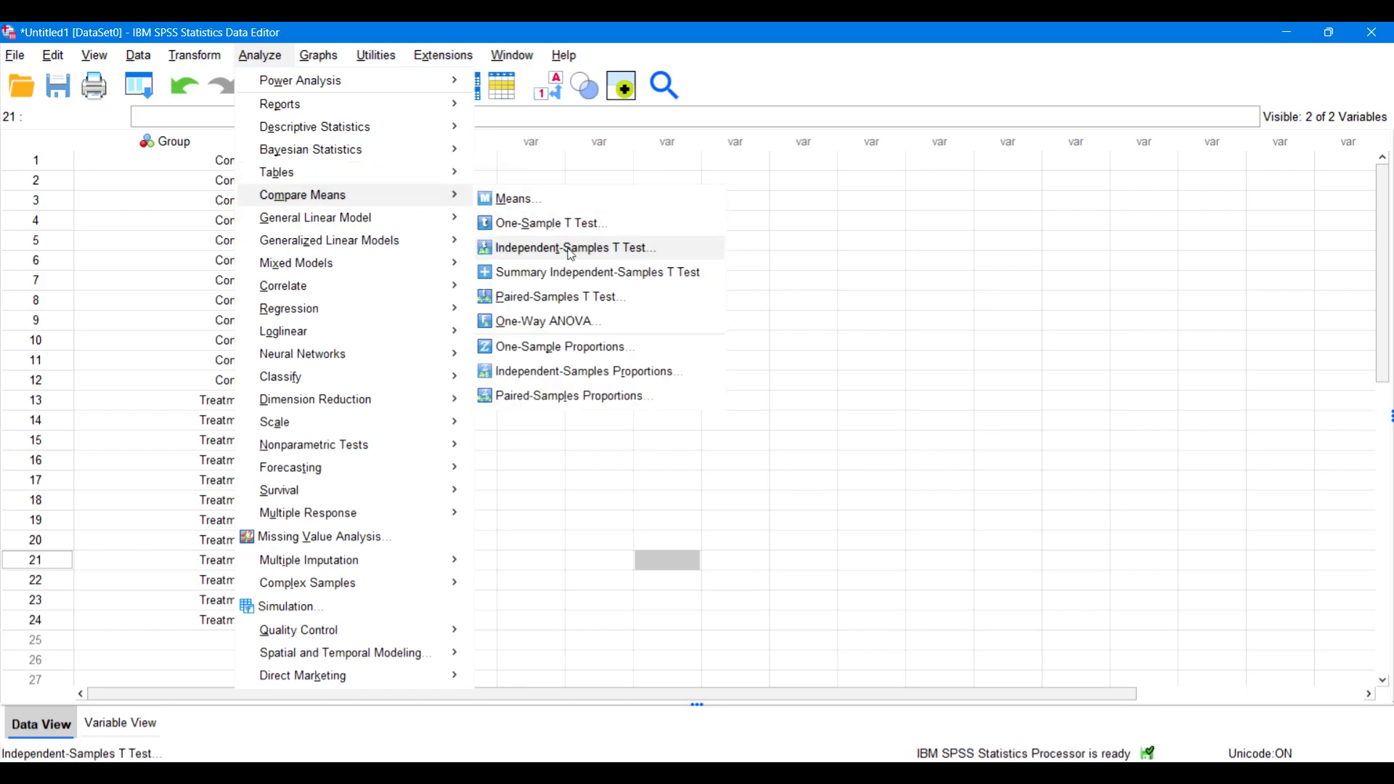
pyautogui.click(643, 255)
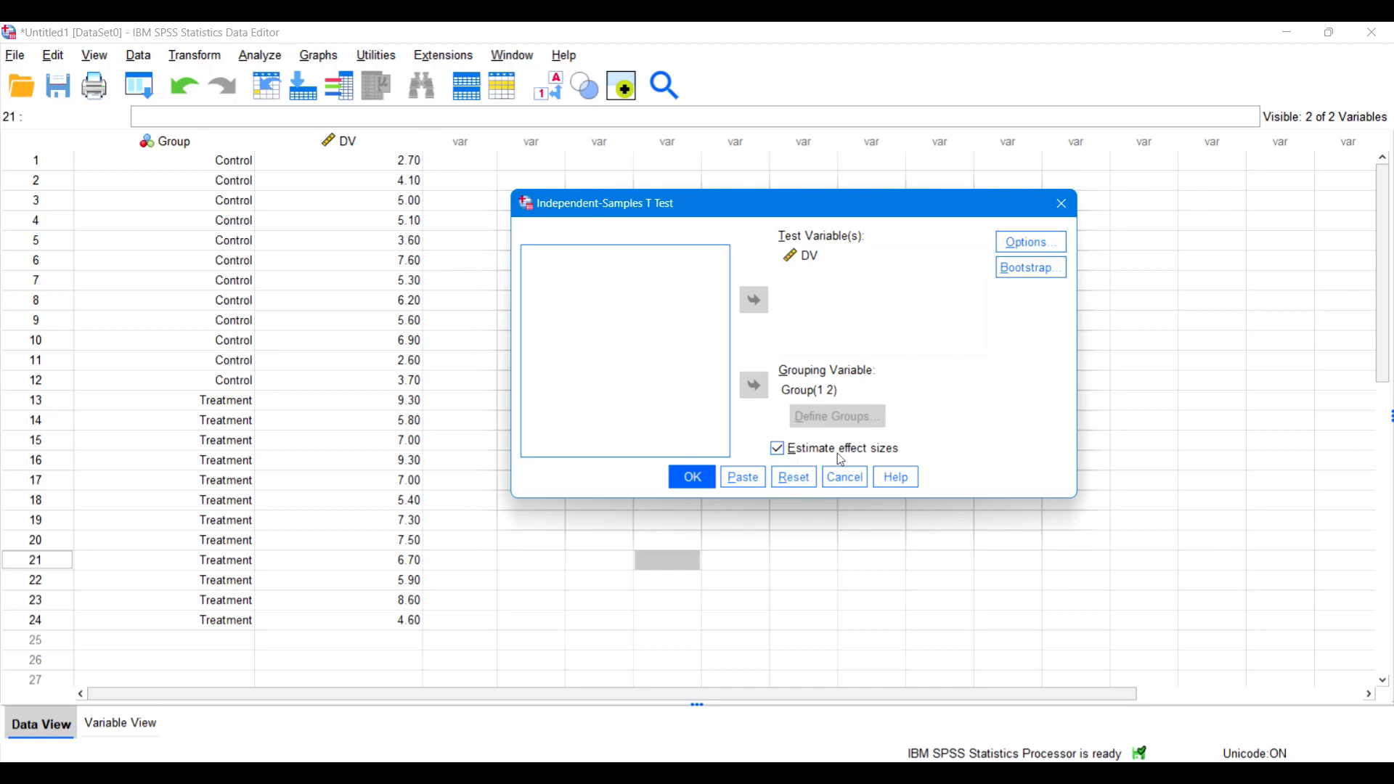
pyautogui.click(693, 475)
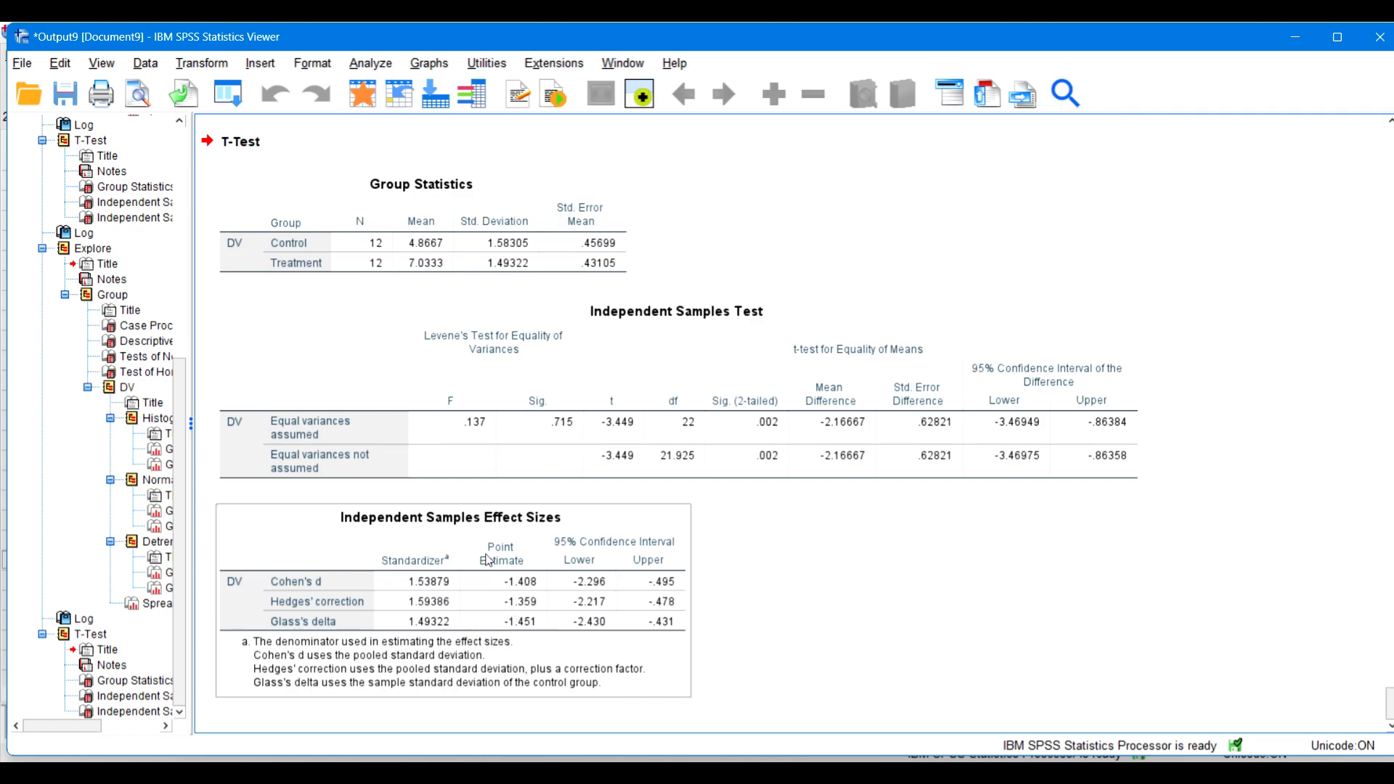
# Step: Estimate independent-samples t-test power for group sizes 12 and 12, means 4.8667 and 7.0333, unequal SDs 1.58305 and 1.49322, two-sided, significance 0.05
pyautogui.click(372, 65)
pyautogui.moveTo(416, 102)
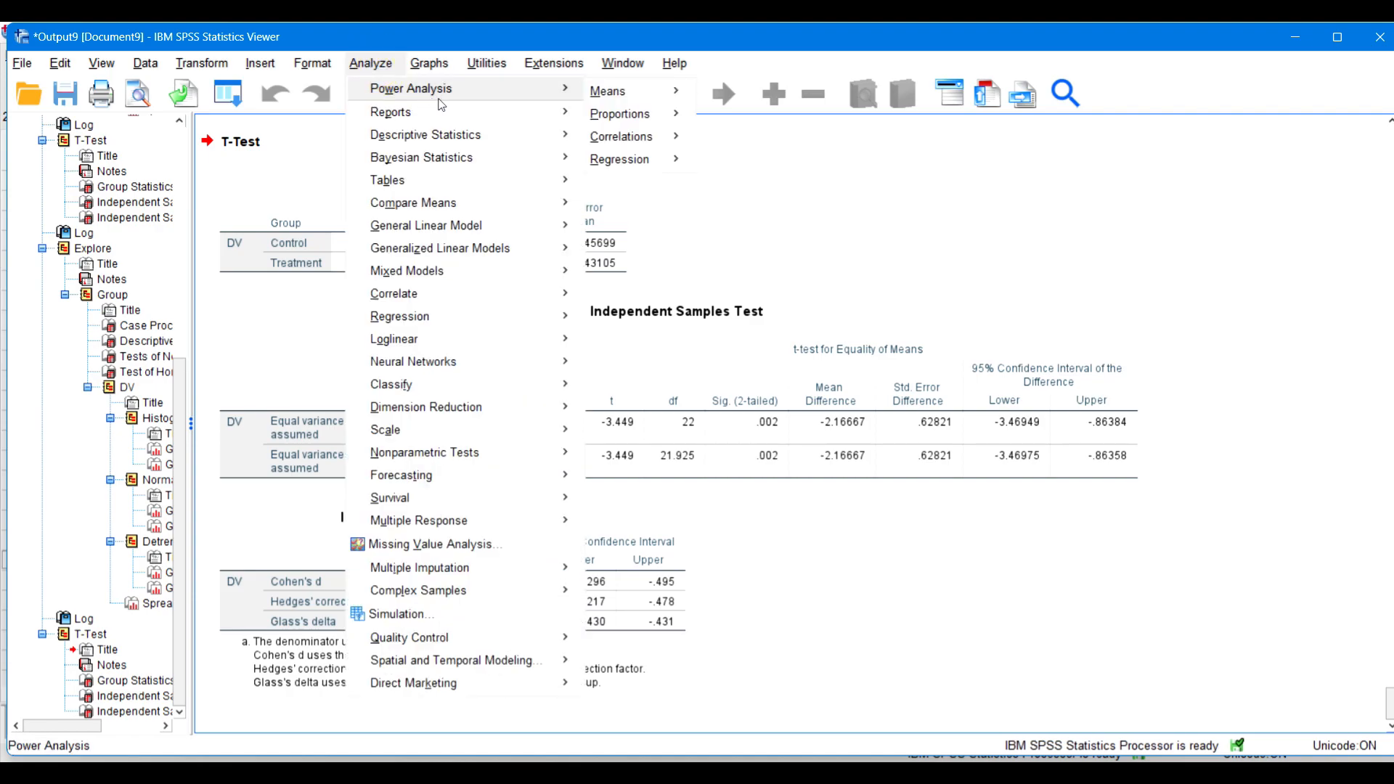
pyautogui.moveTo(619, 95)
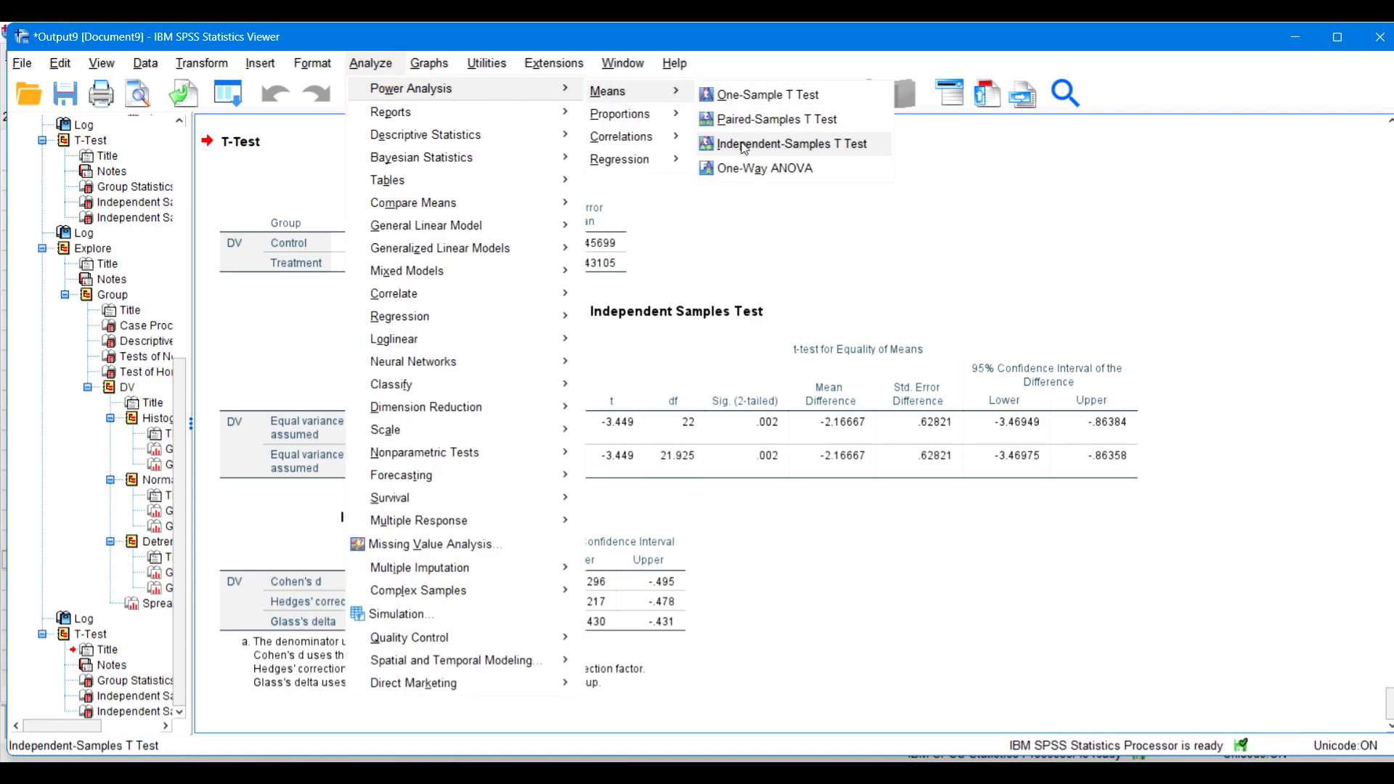
pyautogui.click(826, 146)
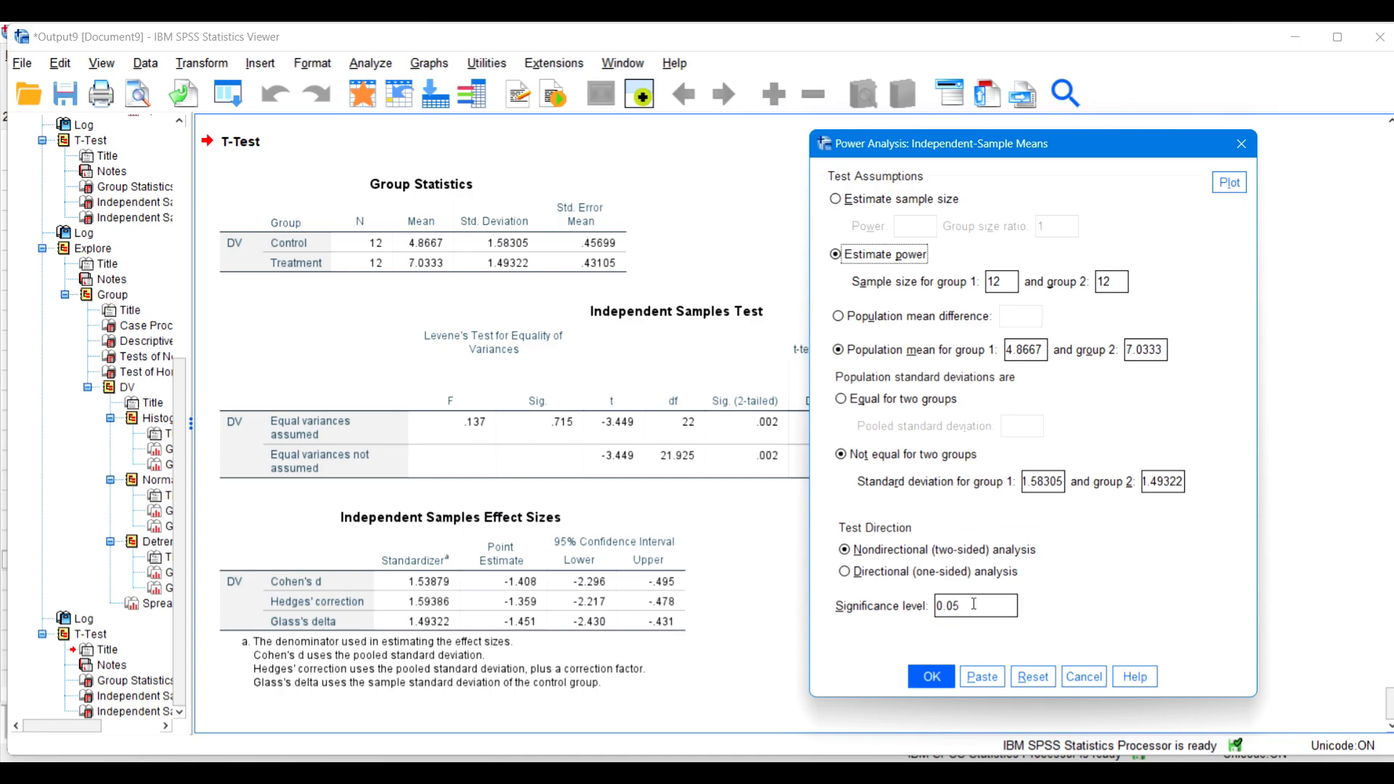
pyautogui.click(931, 676)
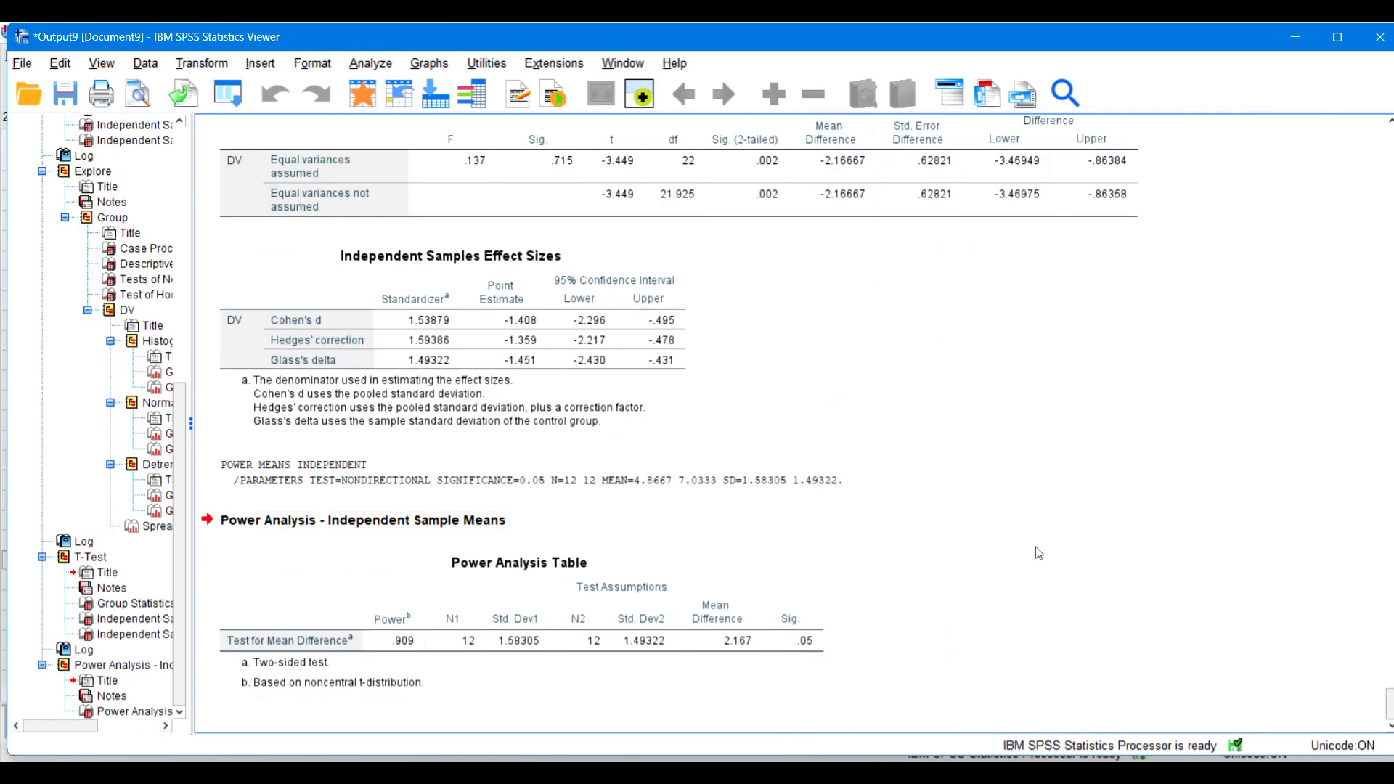
# Step: Switch to G*Power and reposition its window over the power analysis output
pyautogui.click(806, 565)
pyautogui.moveTo(941, 773)
pyautogui.click(941, 697)
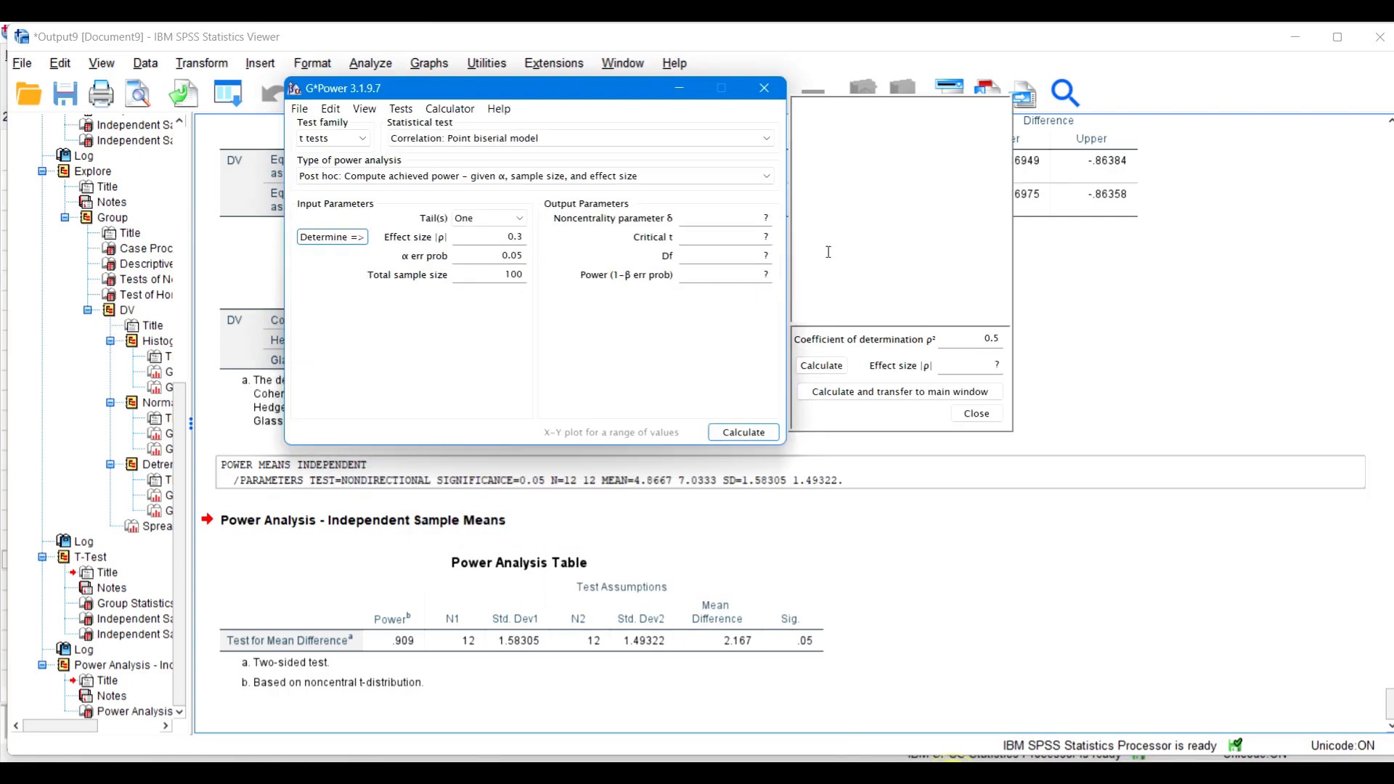
pyautogui.moveTo(304, 93); pyautogui.dragTo(372, 184)
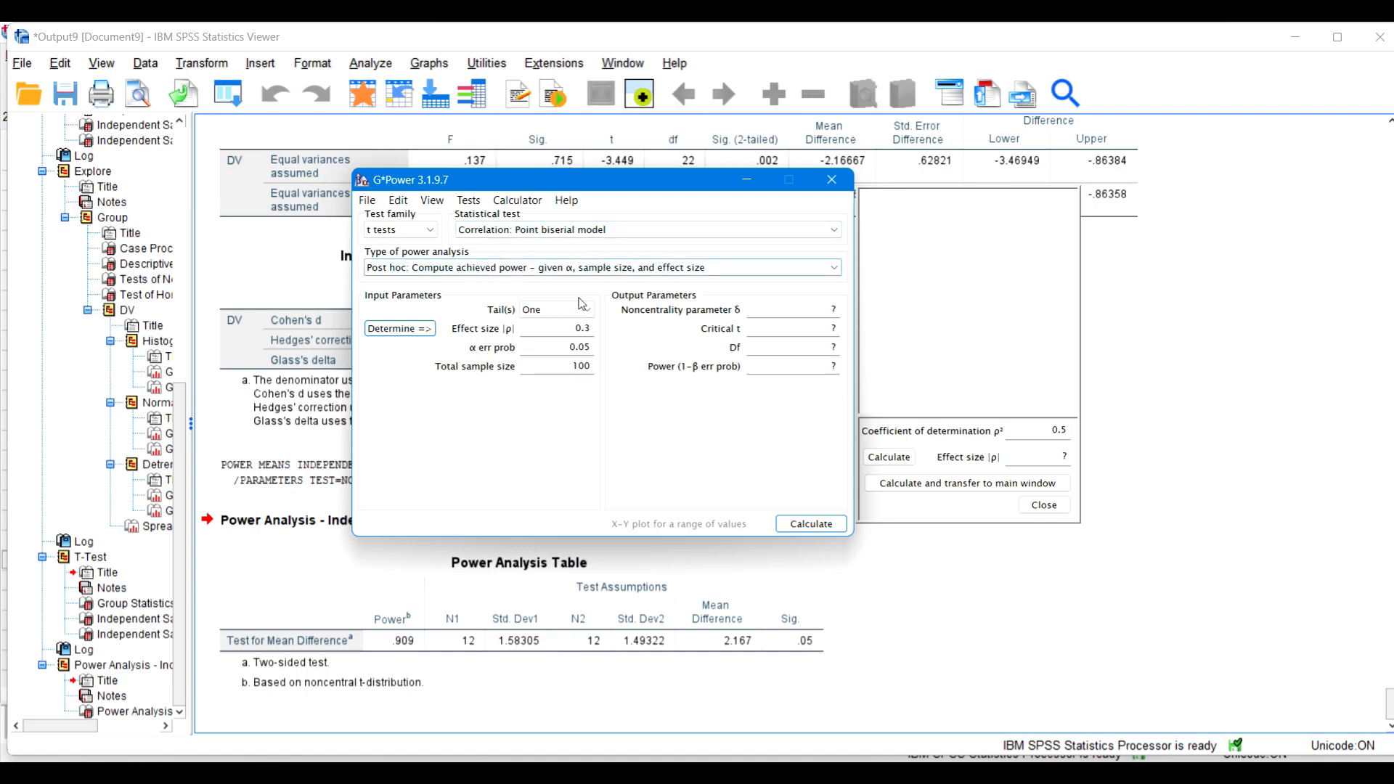
# Step: Set the statistical test to "Means: Difference between two independent means (two groups)"
pyautogui.click(527, 230)
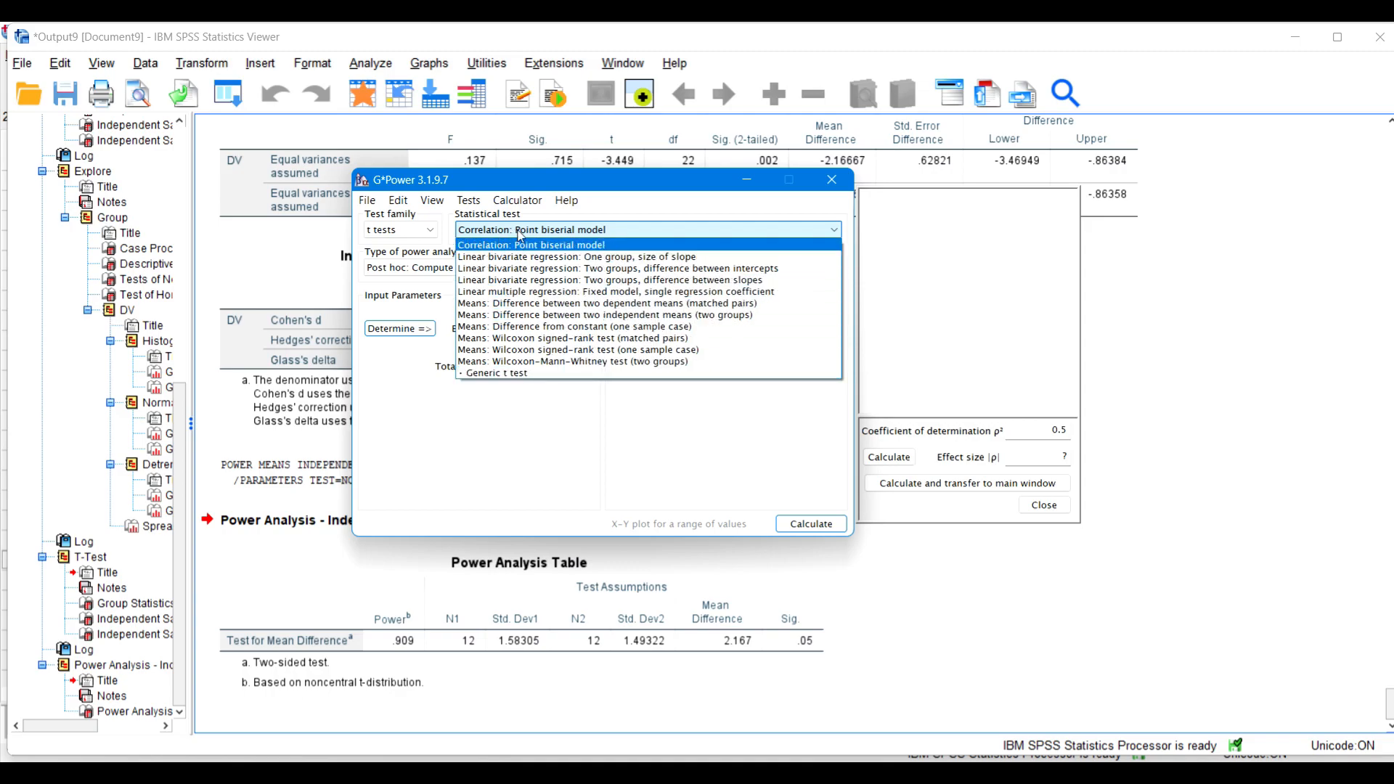
pyautogui.click(520, 239)
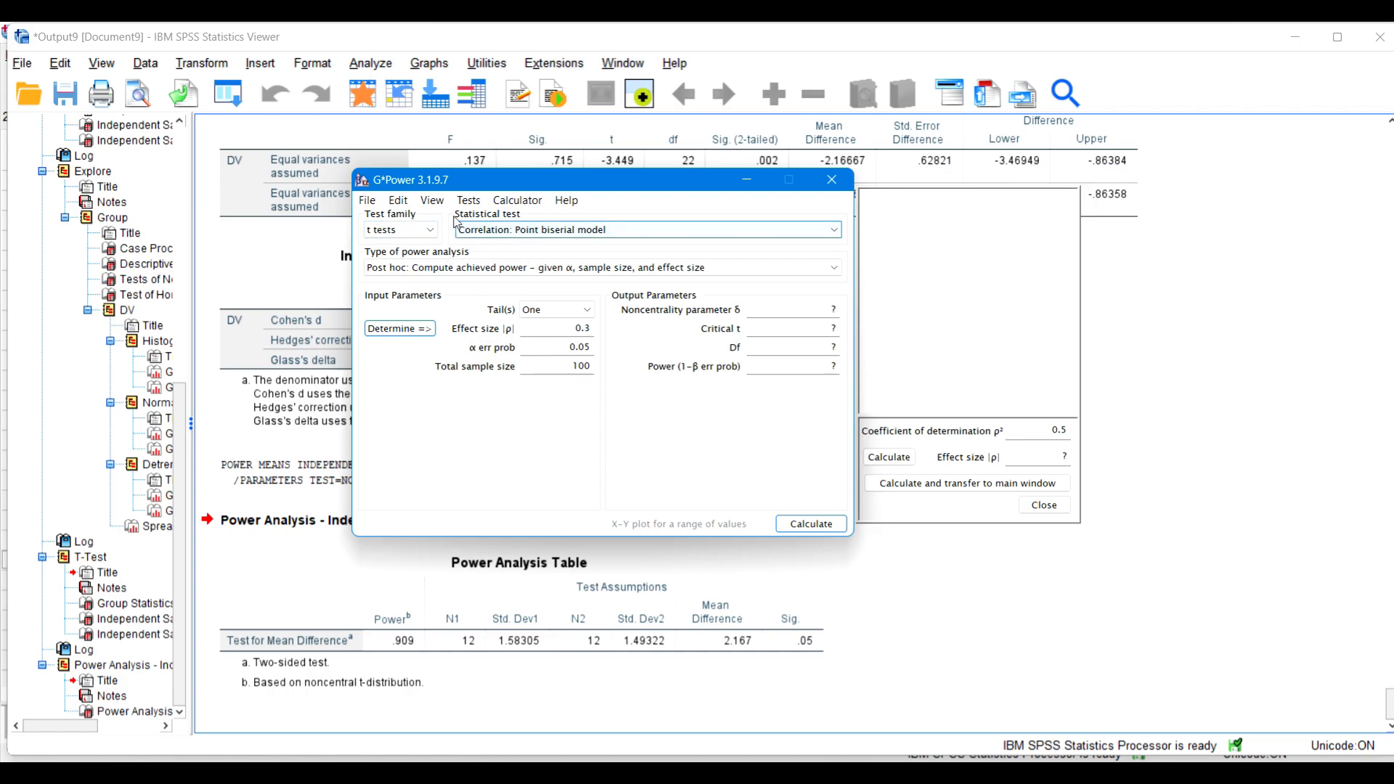
pyautogui.click(531, 230)
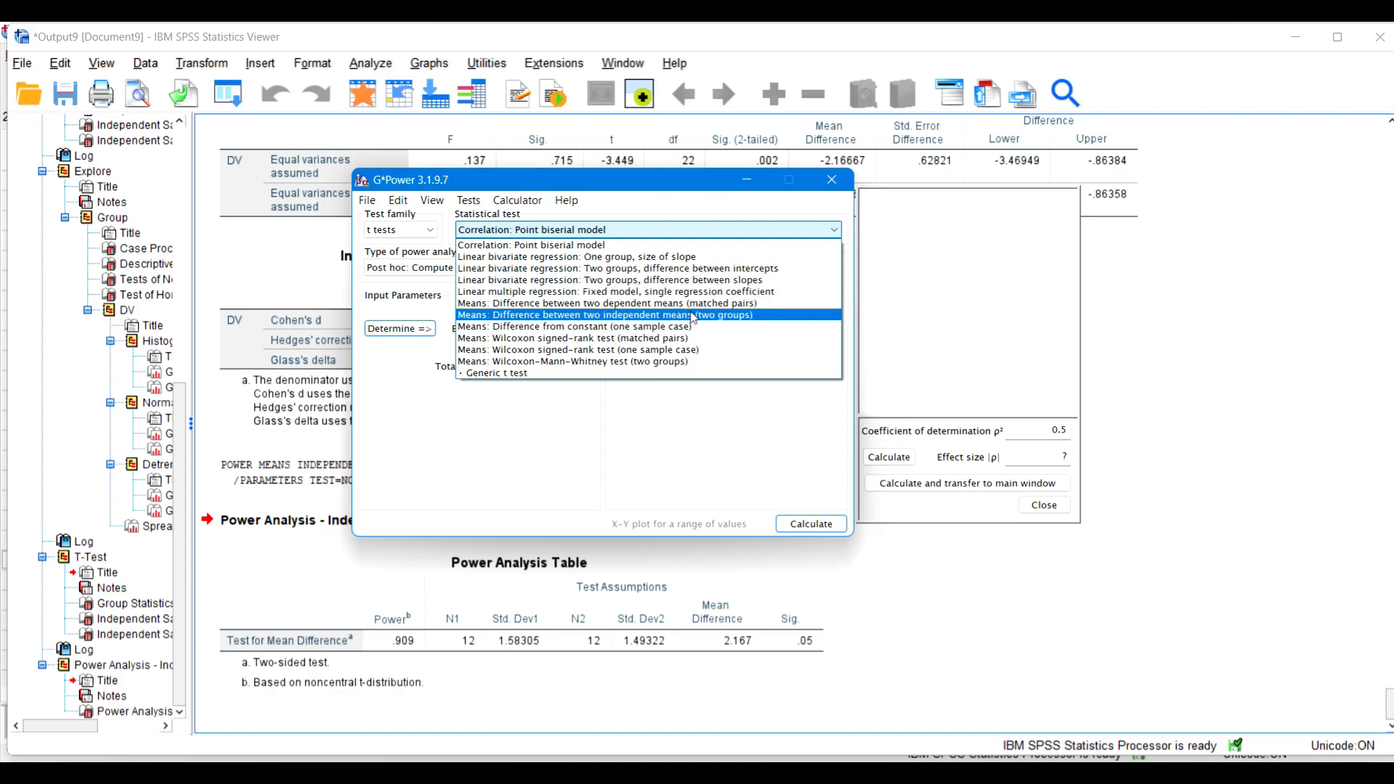
pyautogui.click(722, 317)
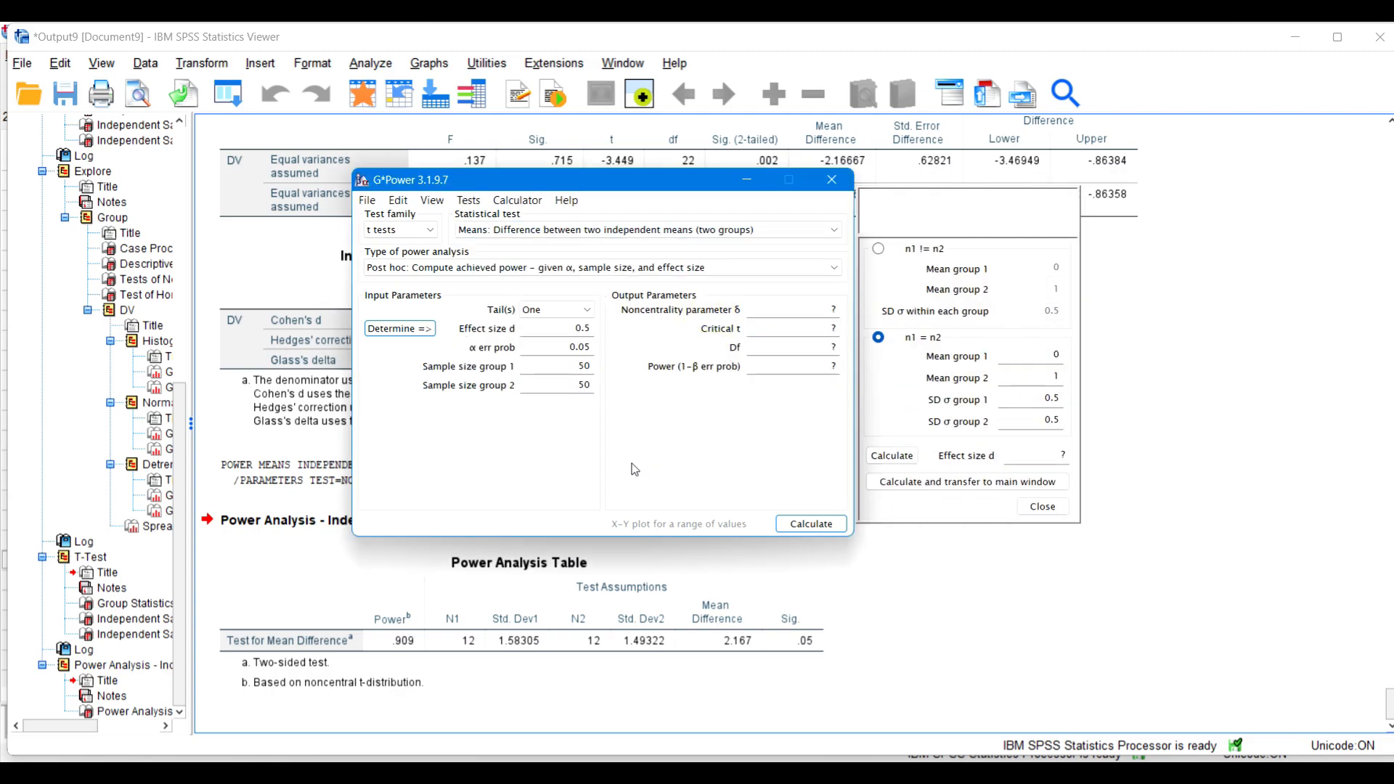
# Step: Close the effect size calculator, set the test to two tails, and reposition the G*Power window
pyautogui.moveTo(659, 182); pyautogui.dragTo(825, 228)
pyautogui.click(1213, 551)
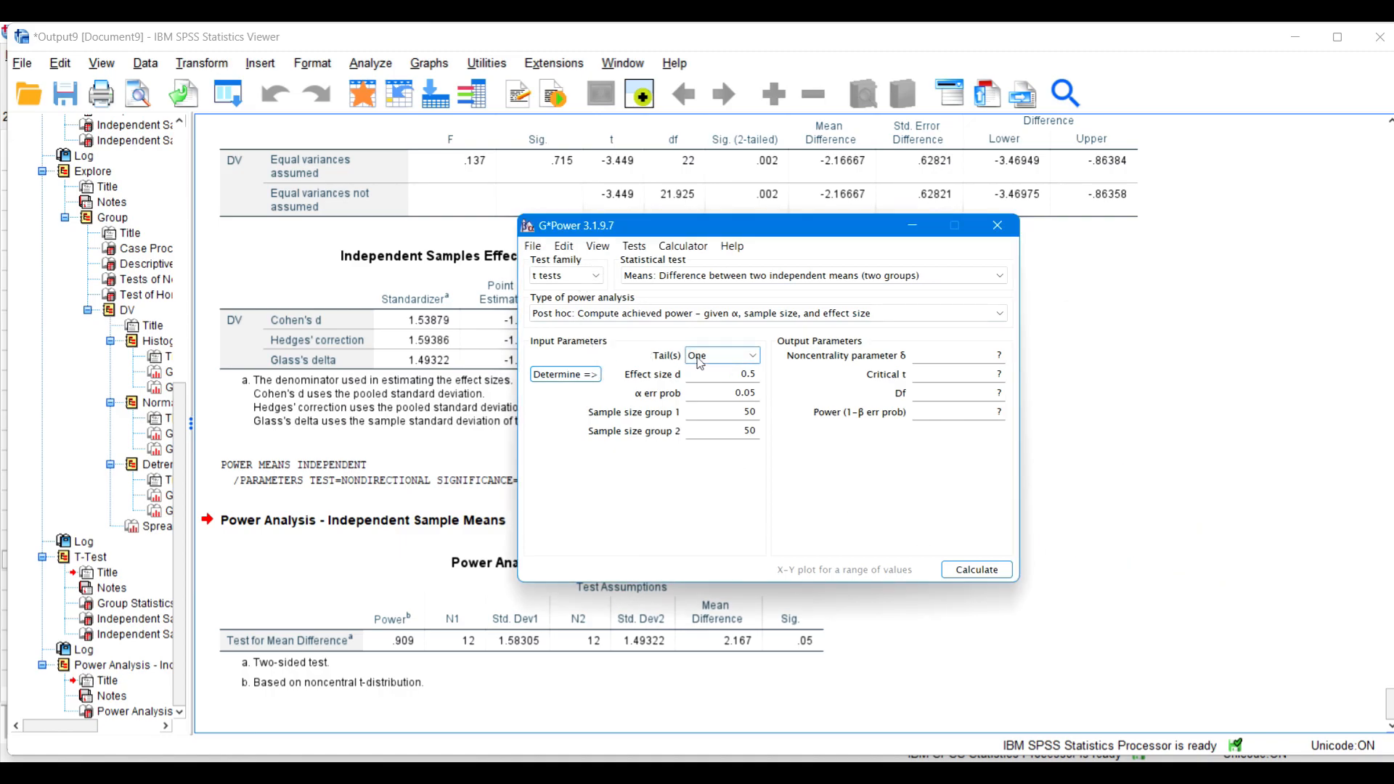
pyautogui.click(755, 357)
pyautogui.click(708, 379)
pyautogui.moveTo(718, 229); pyautogui.dragTo(827, 191)
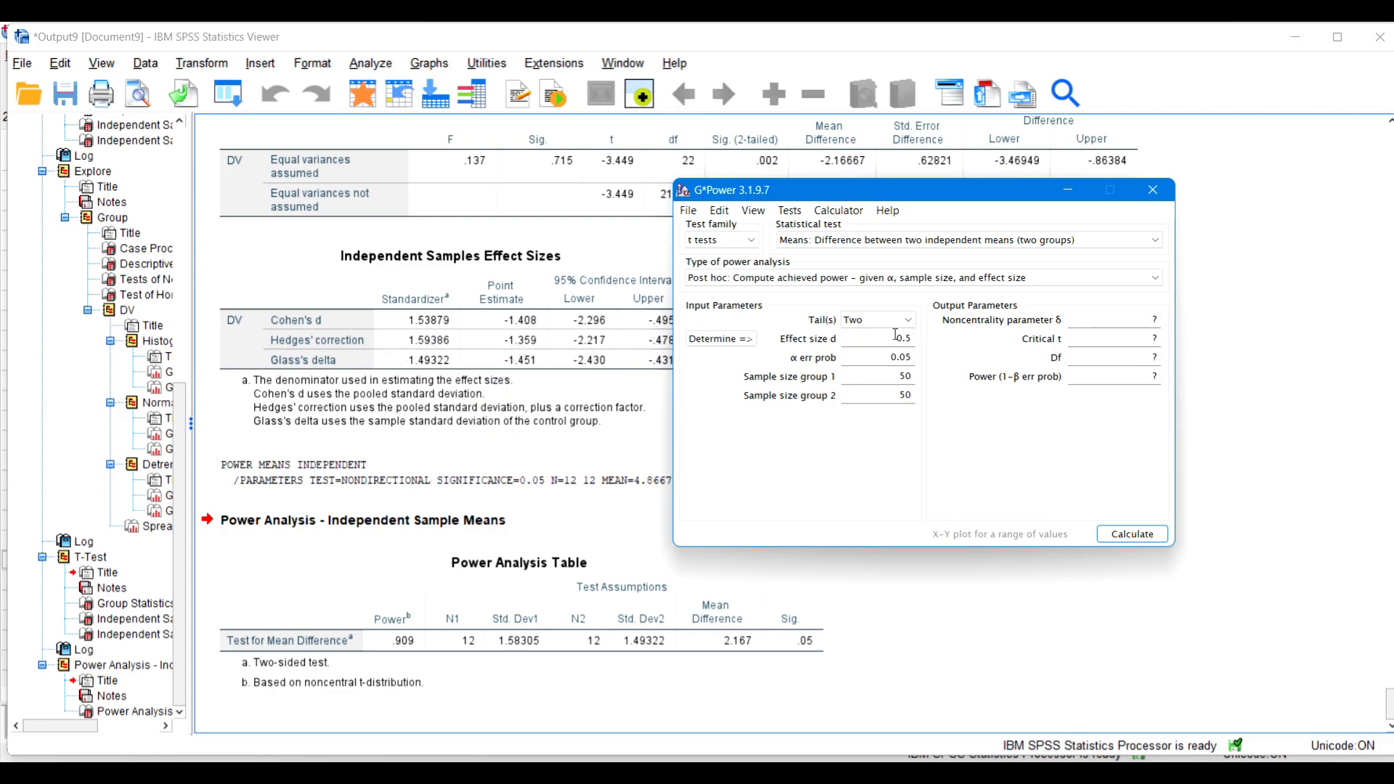
pyautogui.moveTo(810, 189); pyautogui.dragTo(673, 212)
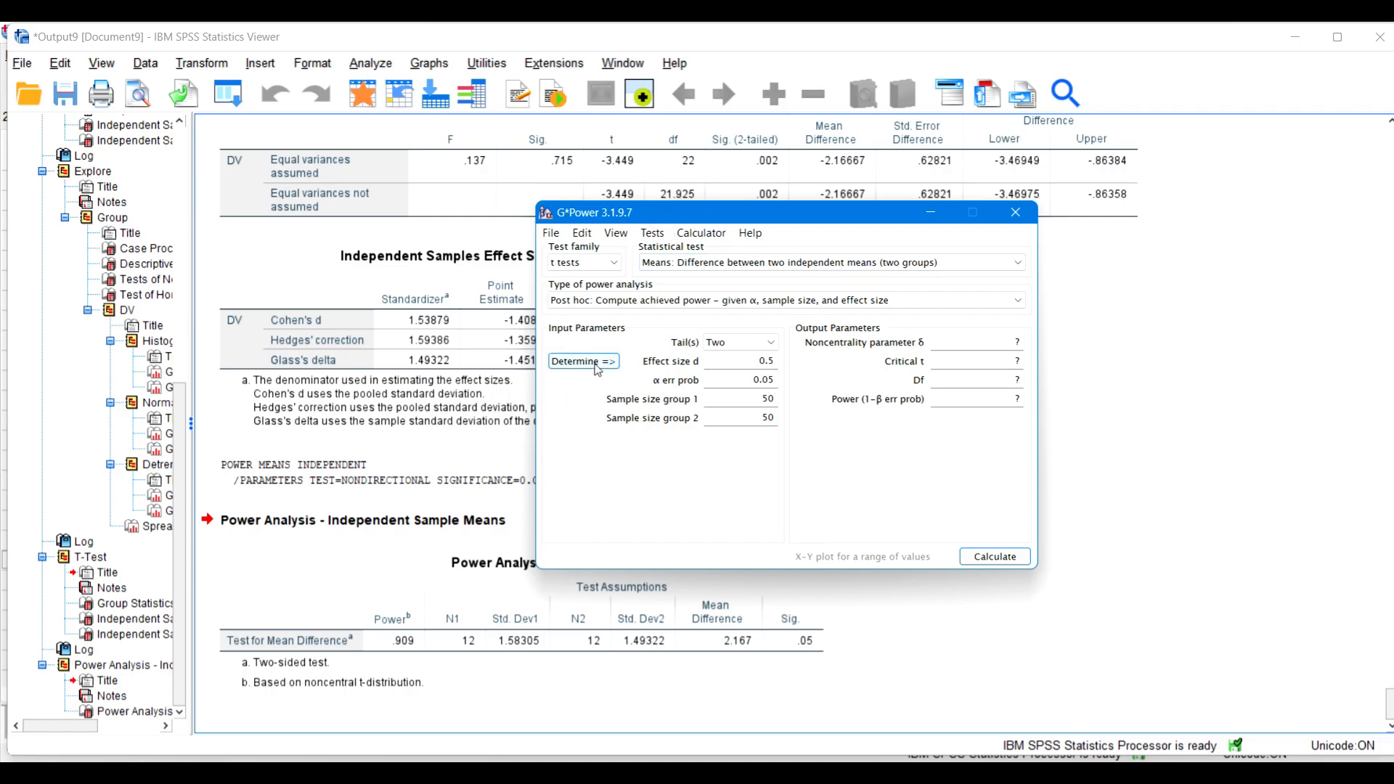
# Step: Reopen the effect size calculator and, under n1 = n2, set the group means to 4.8667 and 7.0333
pyautogui.doubleClick(741, 361)
pyautogui.click(570, 361)
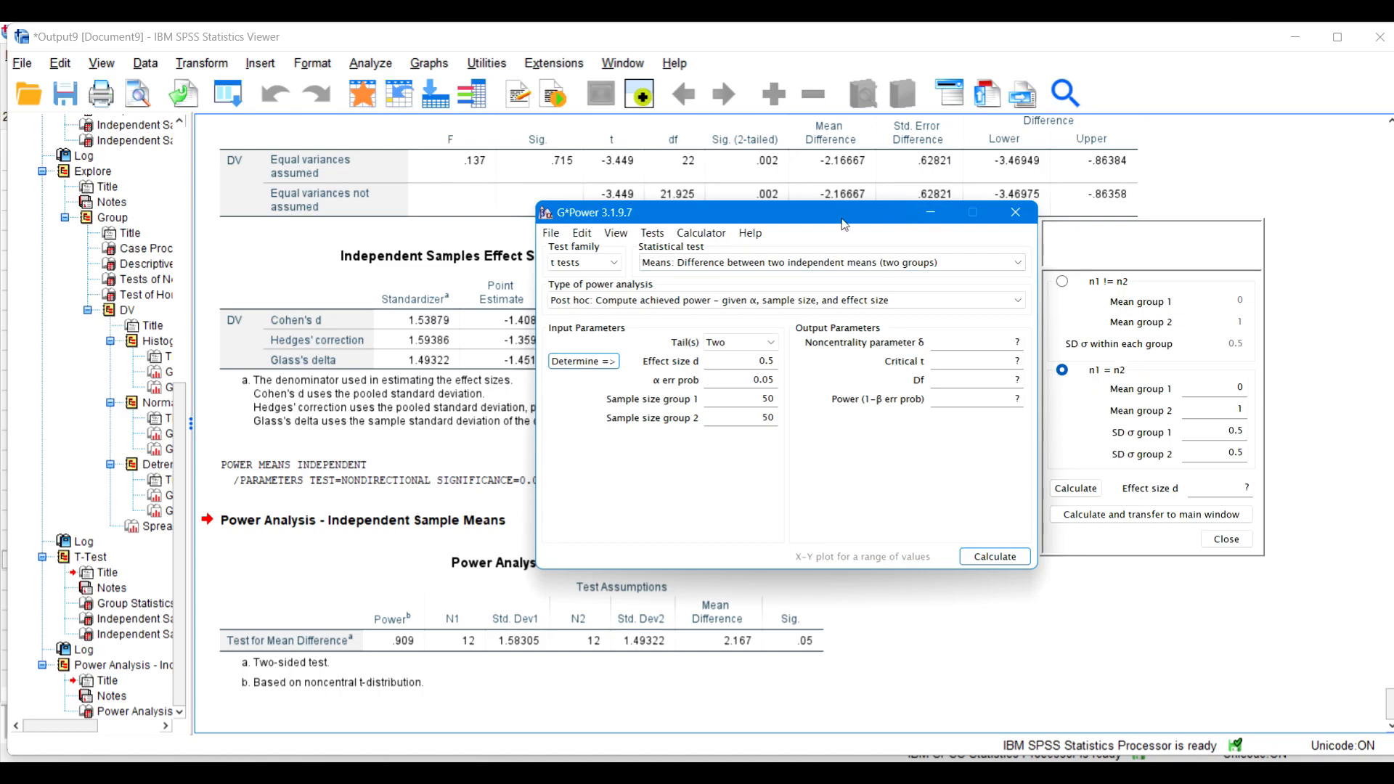
pyautogui.scroll(3, 447, 344)
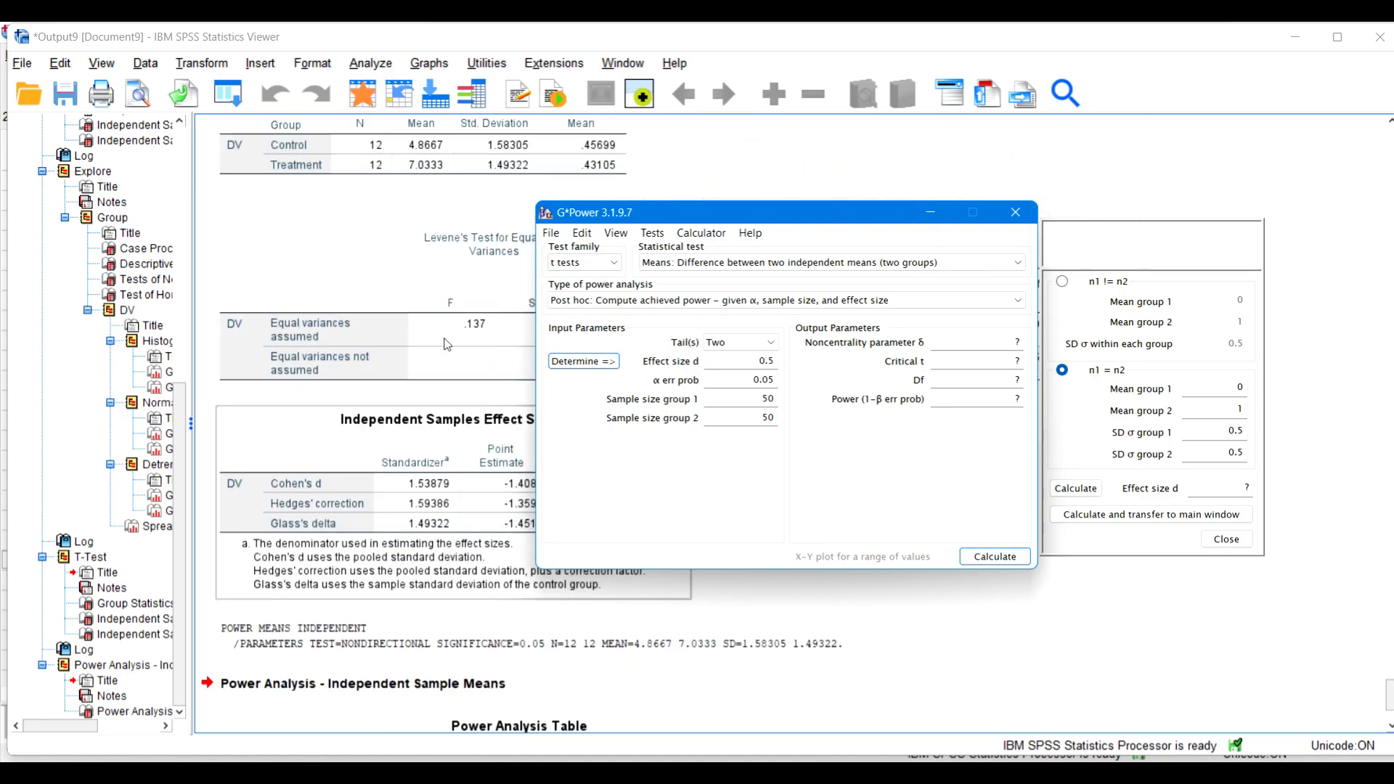
pyautogui.doubleClick(1240, 389)
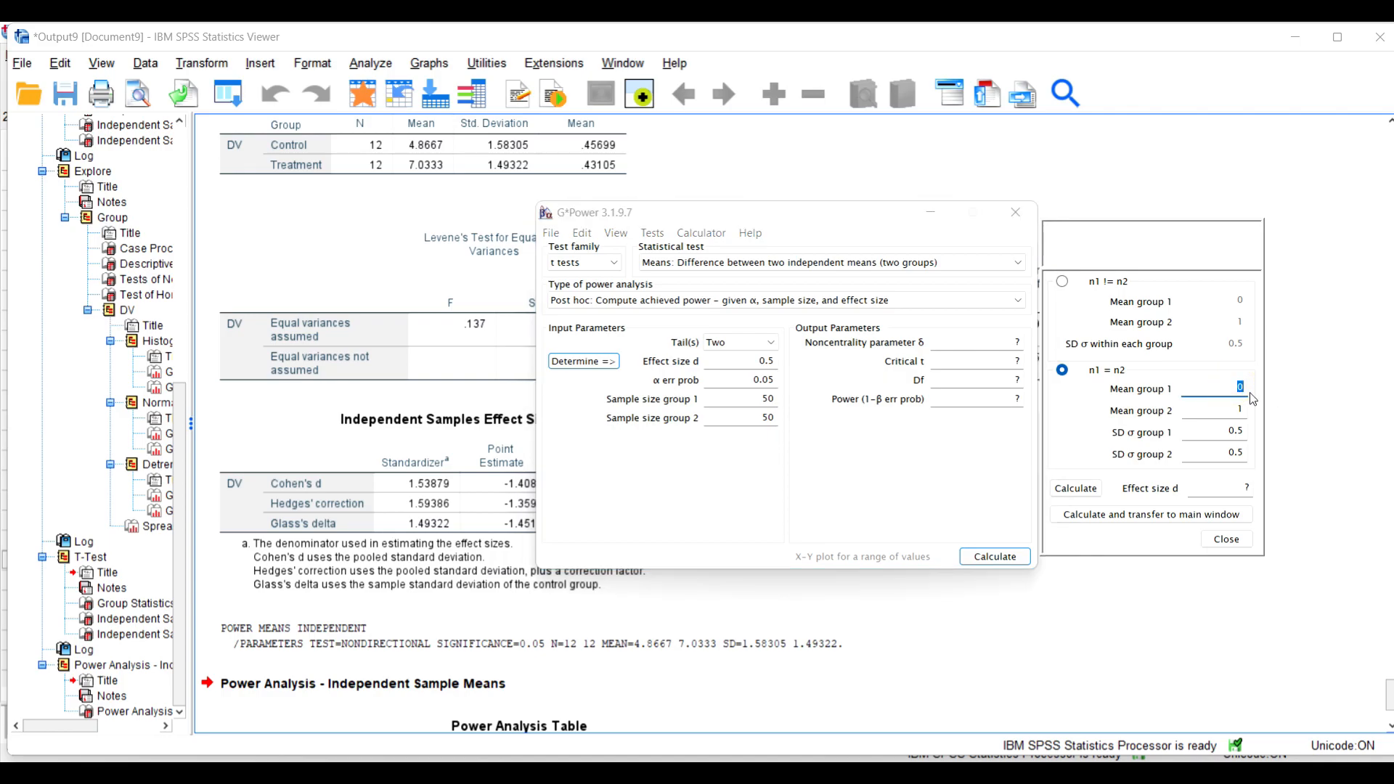
pyautogui.write('4.8667')
pyautogui.doubleClick(1235, 410)
pyautogui.write('7.0333')
# Step: Set the group standard deviations to 1.58305 and 1.49322, then calculate effect size d and transfer it to the main window
pyautogui.press('Tab')
pyautogui.write('1.58305')
pyautogui.press('Tab')
pyautogui.press('BackSpace')
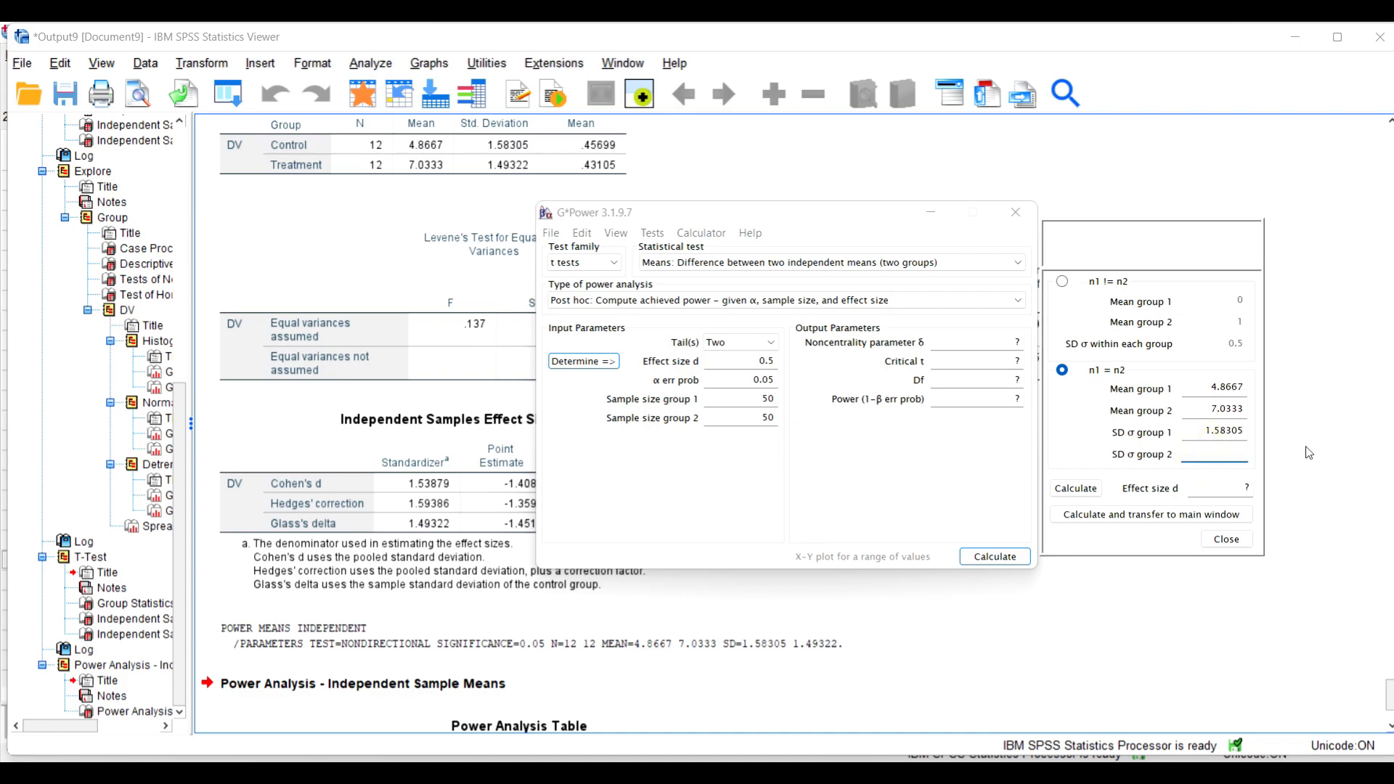
pyautogui.write('1.49322')
pyautogui.click(1075, 487)
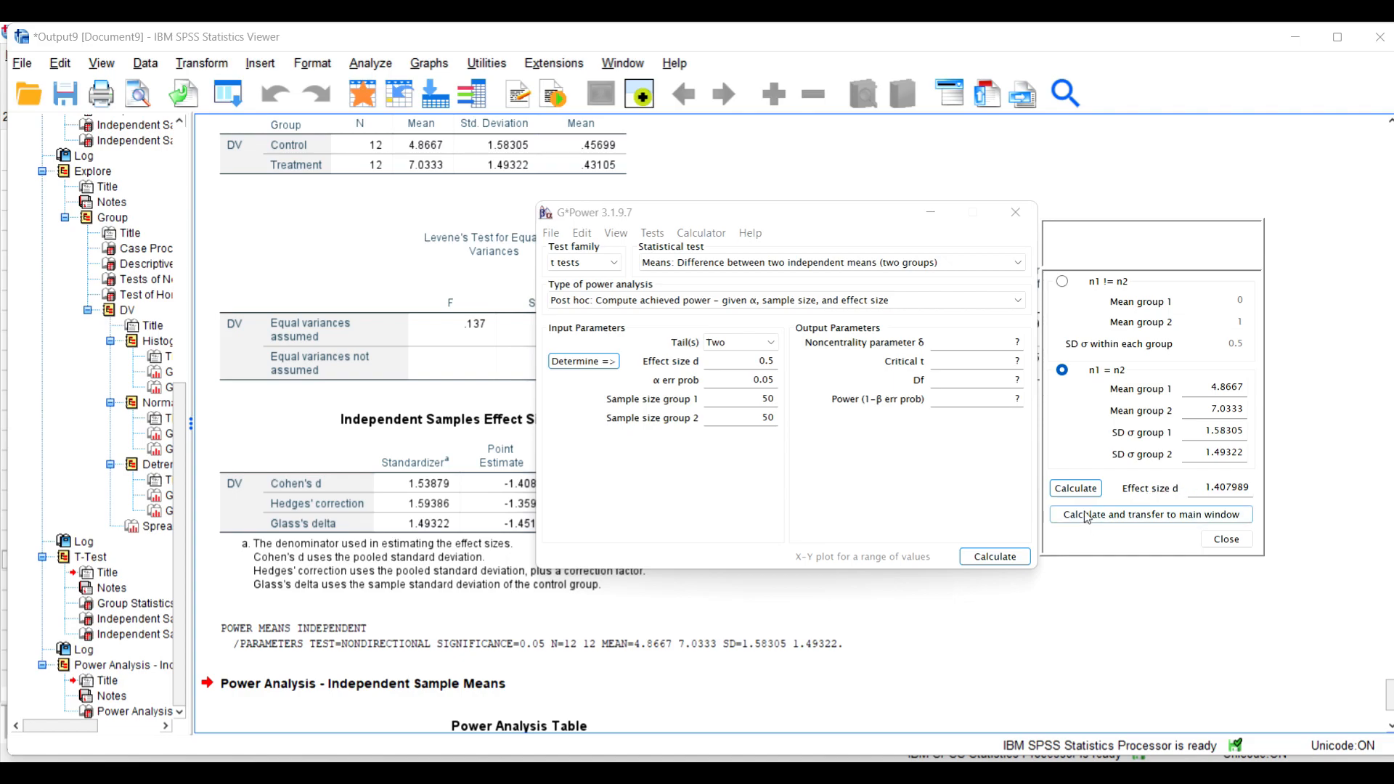
pyautogui.click(1116, 516)
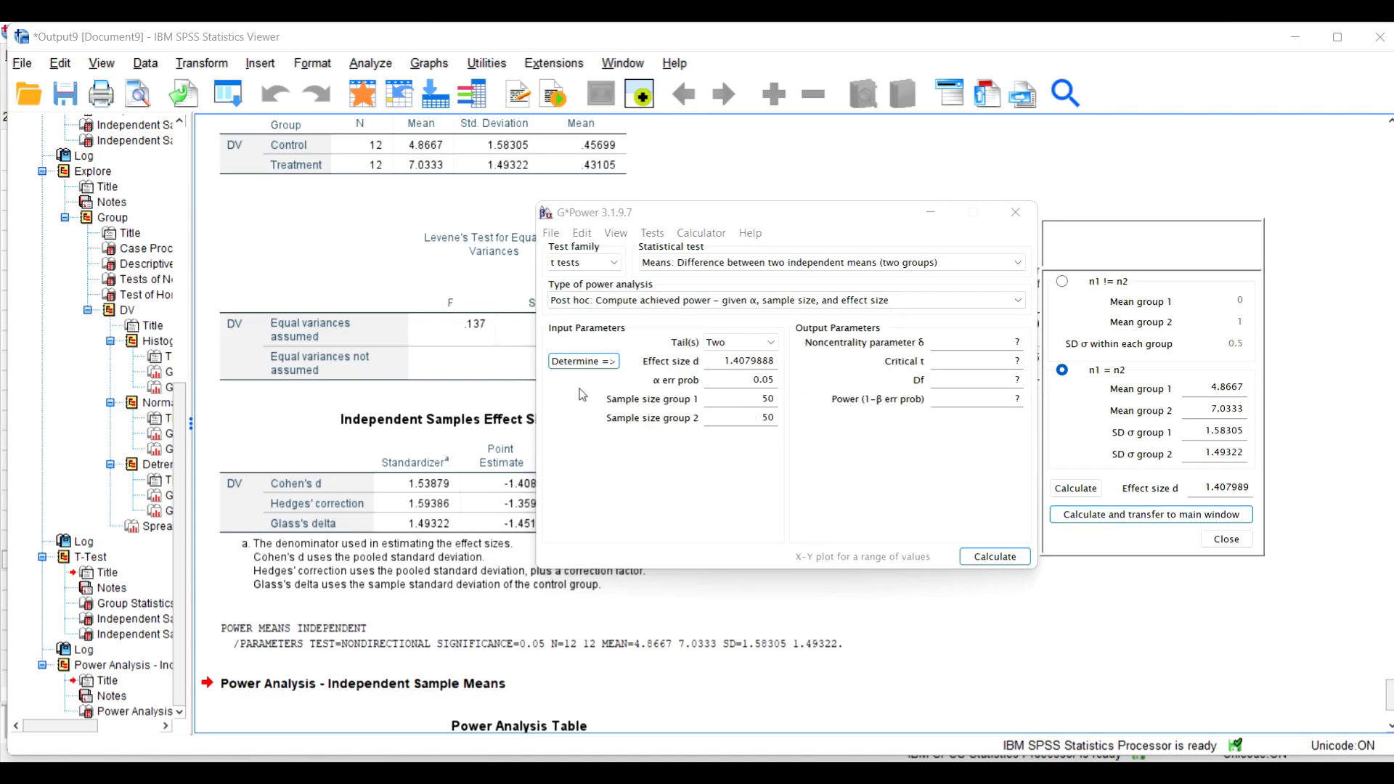
# Step: Set both group sample sizes to 12 and calculate the achieved power for comparison with the SPSS power table
pyautogui.doubleClick(725, 400)
pyautogui.write('12')
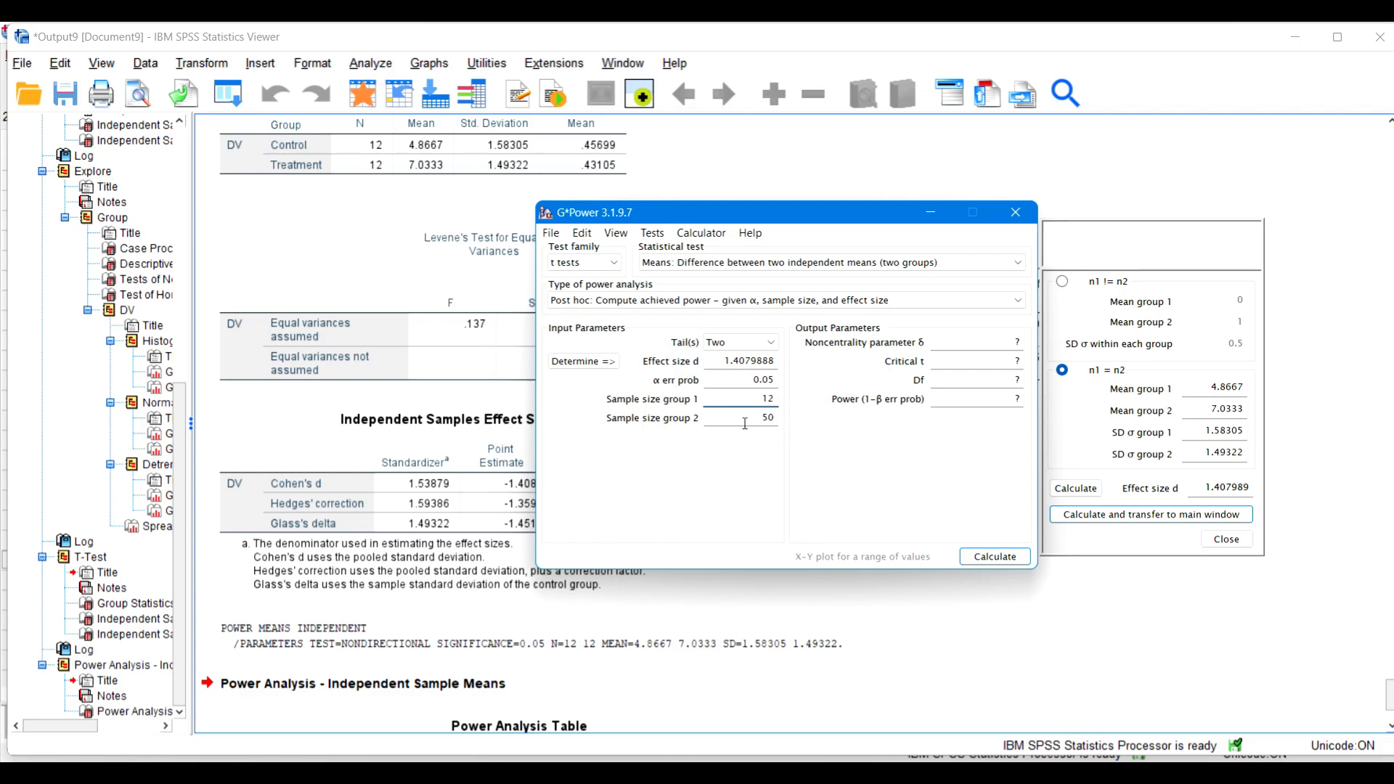
pyautogui.doubleClick(740, 419)
pyautogui.write('12')
pyautogui.click(981, 559)
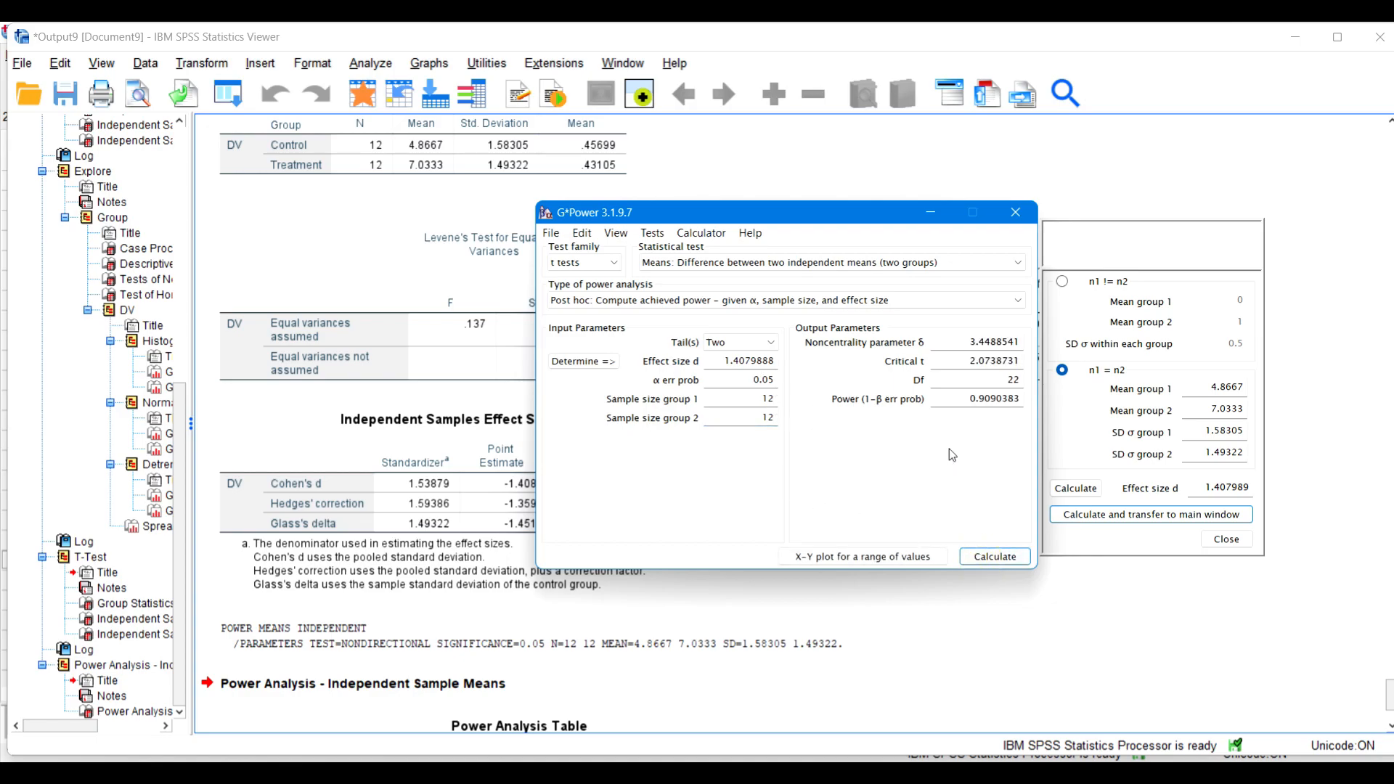
pyautogui.scroll(-3, 315, 580)
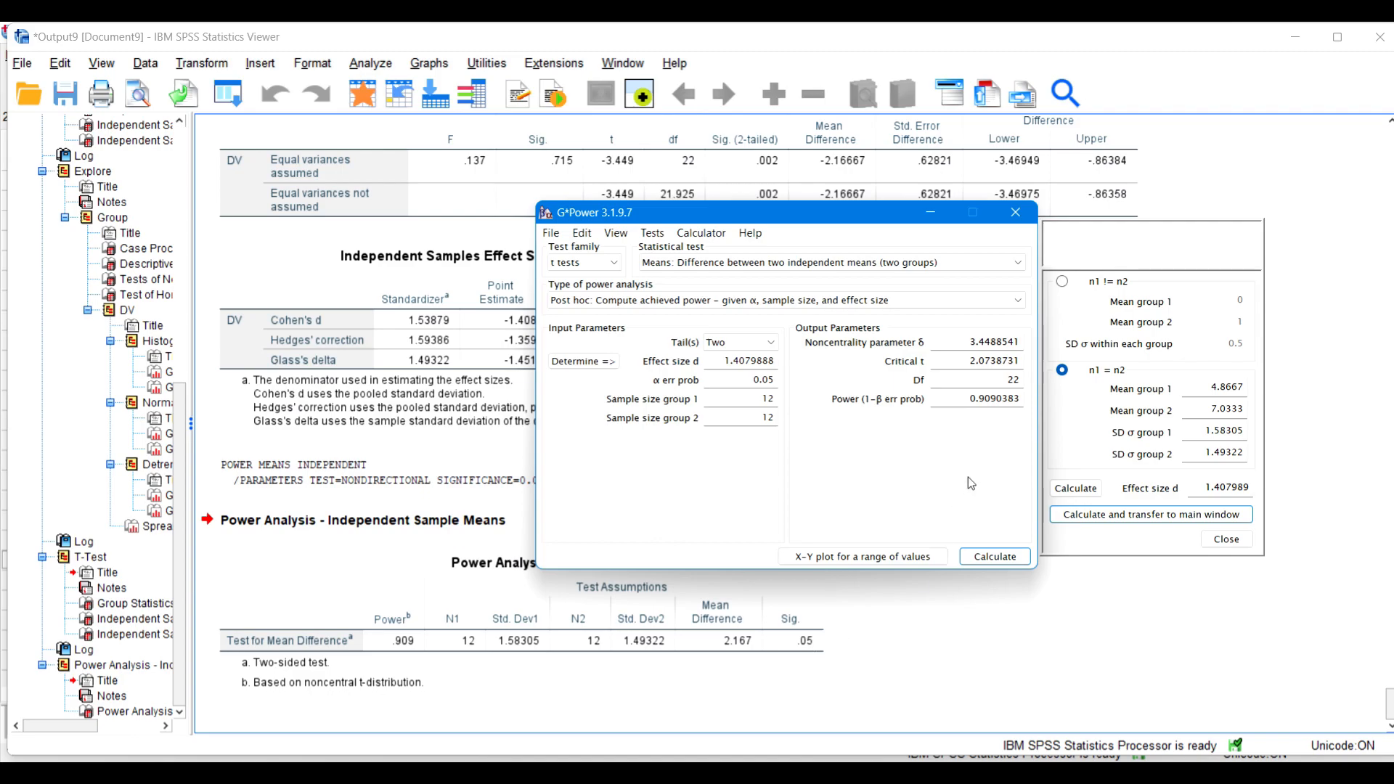